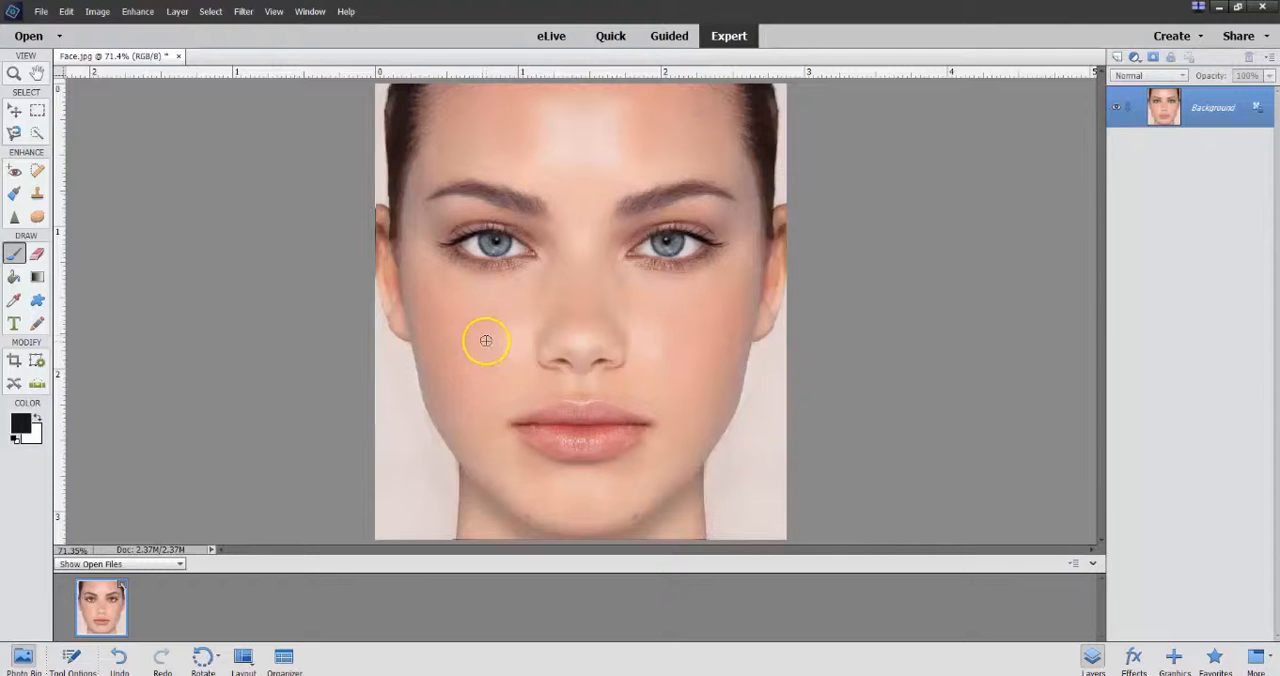
Step: Duplicate the Background layer and hide the original beneath the copy
{"action": "mouse_move", "coordinate": [509, 243]}
{"action": "left_mouse_down"}
{"action": "mouse_move", "coordinate": [466, 251]}
{"action": "mouse_move", "coordinate": [483, 241]}
{"action": "left_mouse_up"}
{"action": "key", "text": "ctrl+j"}
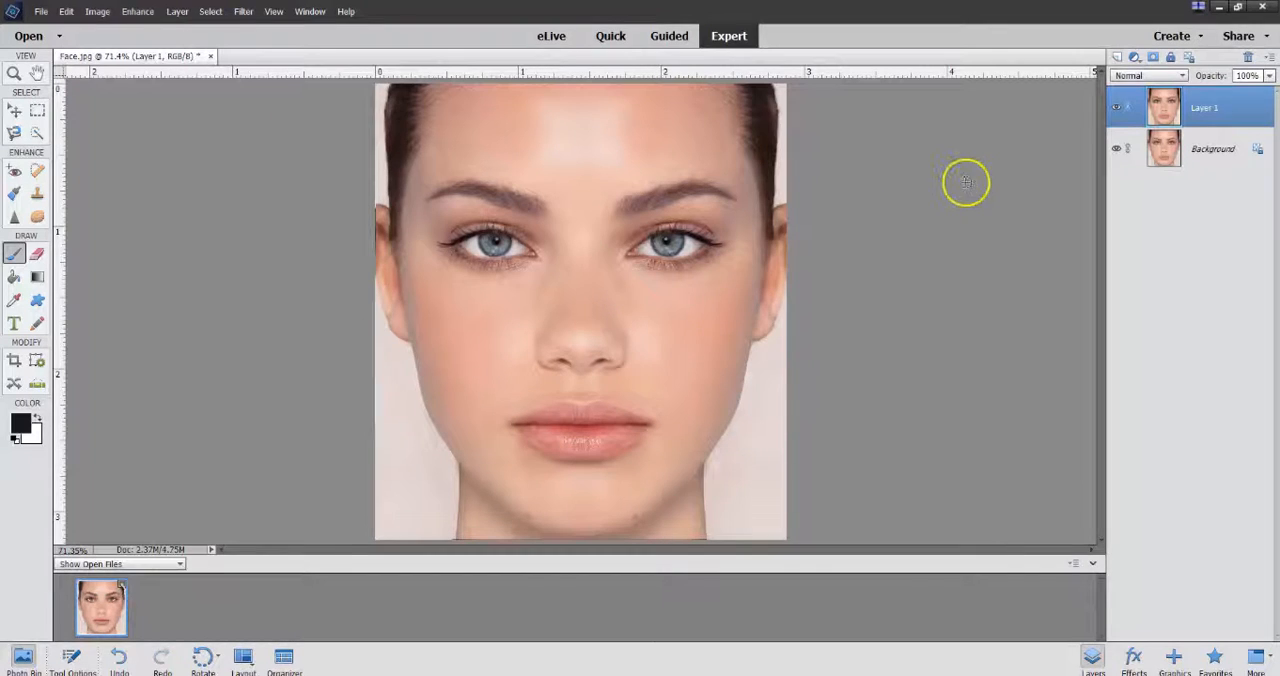
{"action": "double_click", "coordinate": [1204, 107]}
{"action": "key", "text": "Return"}
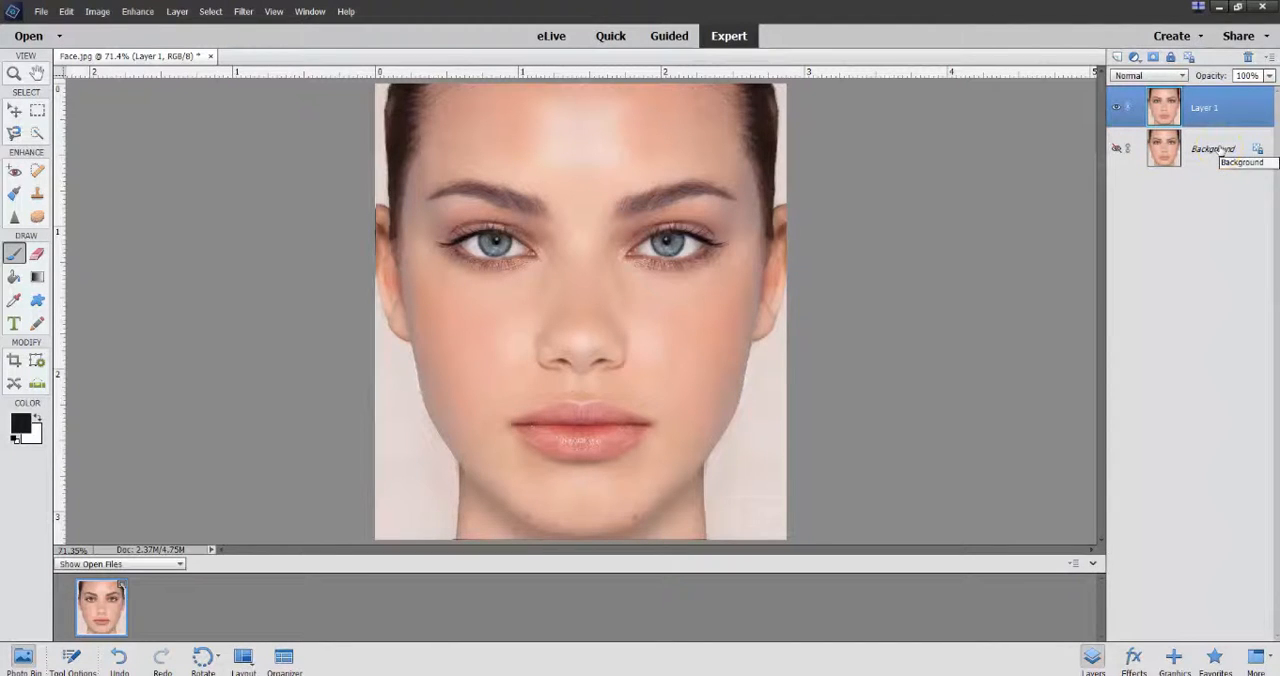
Step: Clone skin over the forehead shine with the Clone Stamp, and set the tool's opacity to 76%
{"action": "key", "text": "j"}
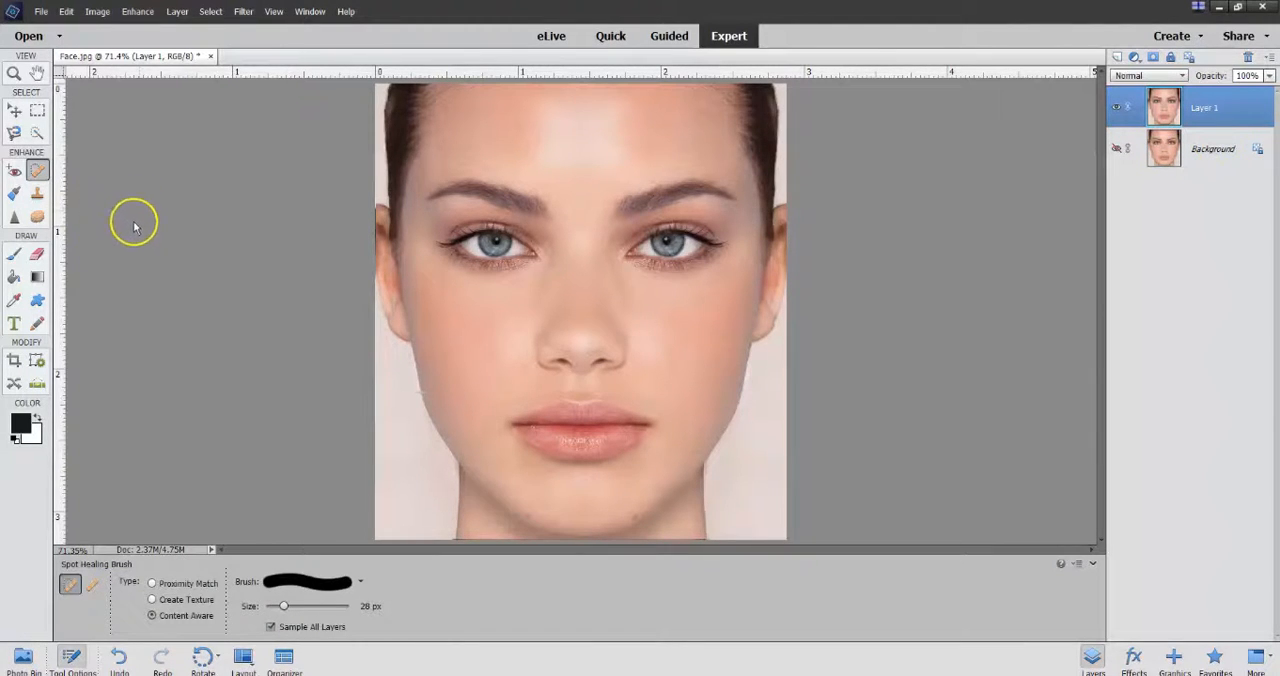
{"action": "left_click", "coordinate": [37, 194]}
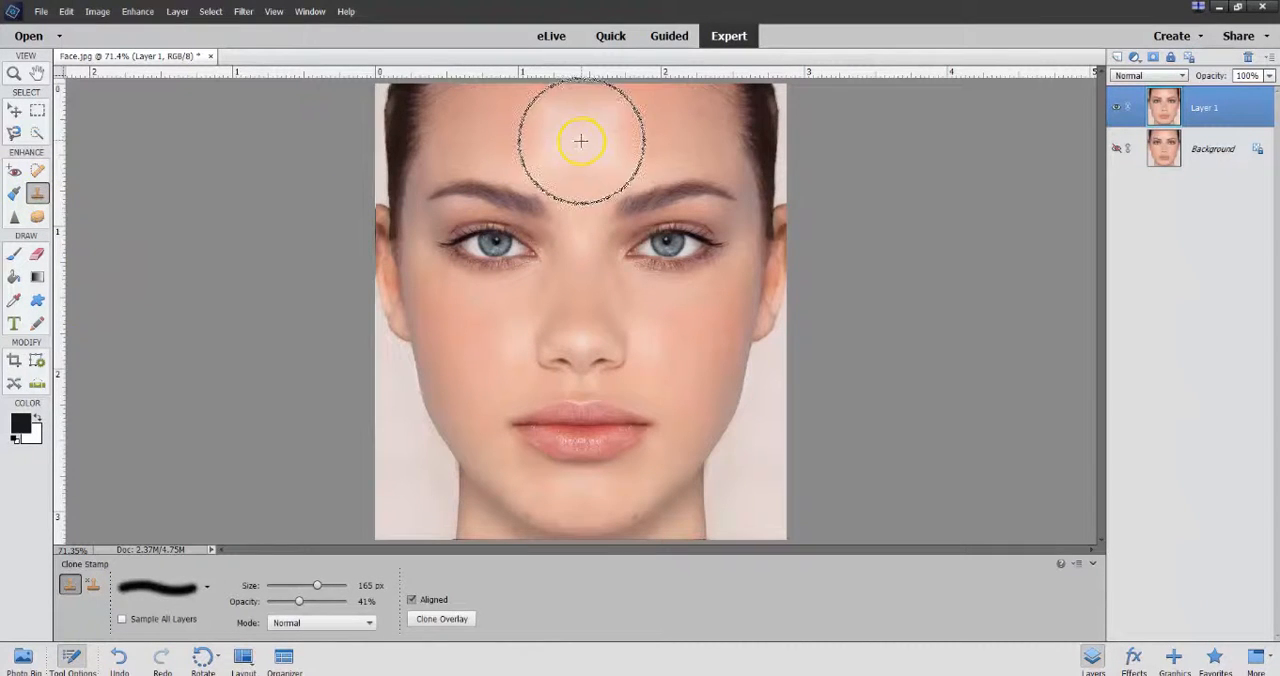
{"action": "mouse_move", "coordinate": [585, 142]}
{"action": "left_mouse_down"}
{"action": "mouse_move", "coordinate": [545, 127]}
{"action": "mouse_move", "coordinate": [572, 170]}
{"action": "left_mouse_up"}
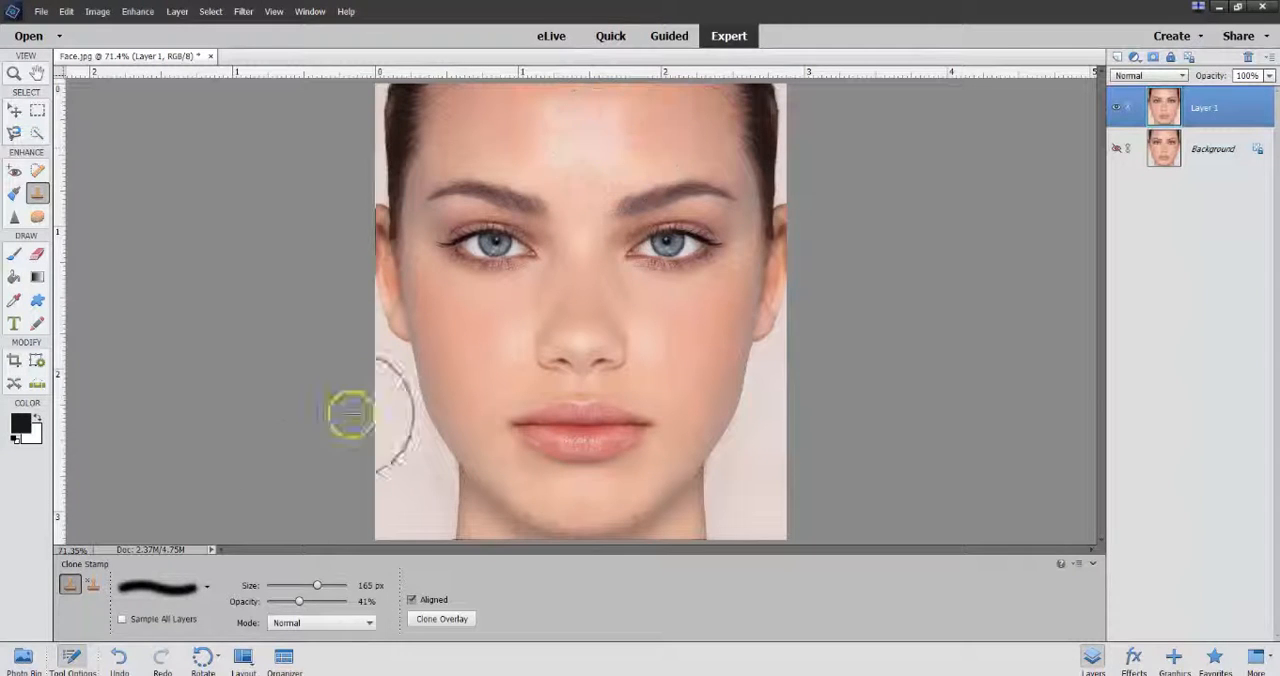
{"action": "left_click_drag", "start_coordinate": [300, 604], "coordinate": [328, 601]}
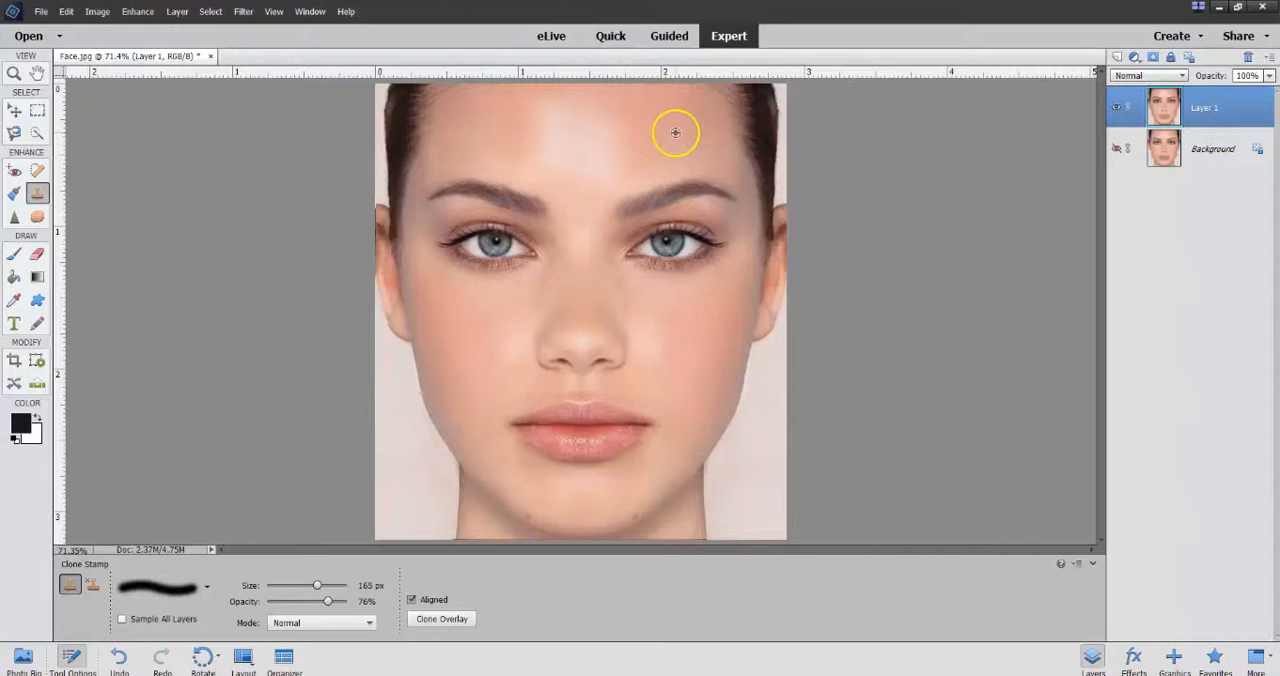
Step: Clone skin across the forehead shine towards the hairline and undo the stray cloning over the forehead and brow
{"action": "left_click_drag", "start_coordinate": [594, 161], "coordinate": [612, 178]}
{"action": "mouse_move", "coordinate": [689, 148]}
{"action": "left_mouse_down"}
{"action": "mouse_move", "coordinate": [705, 117]}
{"action": "mouse_move", "coordinate": [656, 133]}
{"action": "mouse_move", "coordinate": [720, 135]}
{"action": "left_mouse_up"}
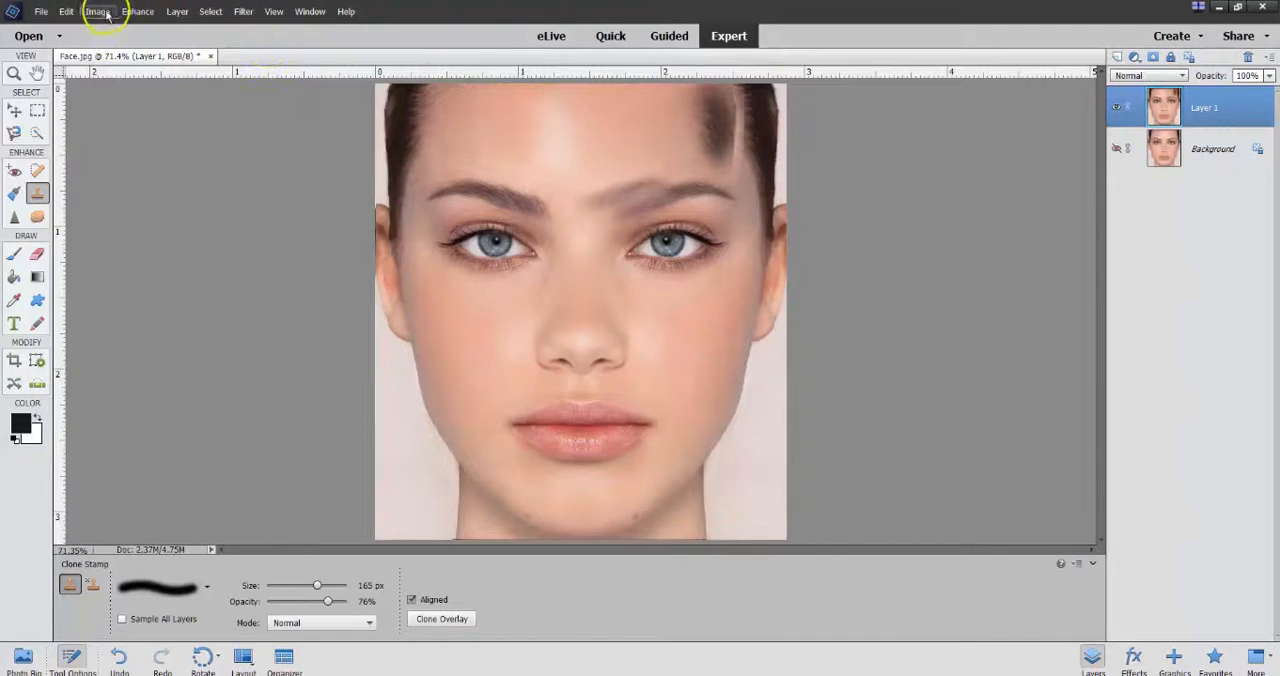
{"action": "left_click", "coordinate": [66, 11]}
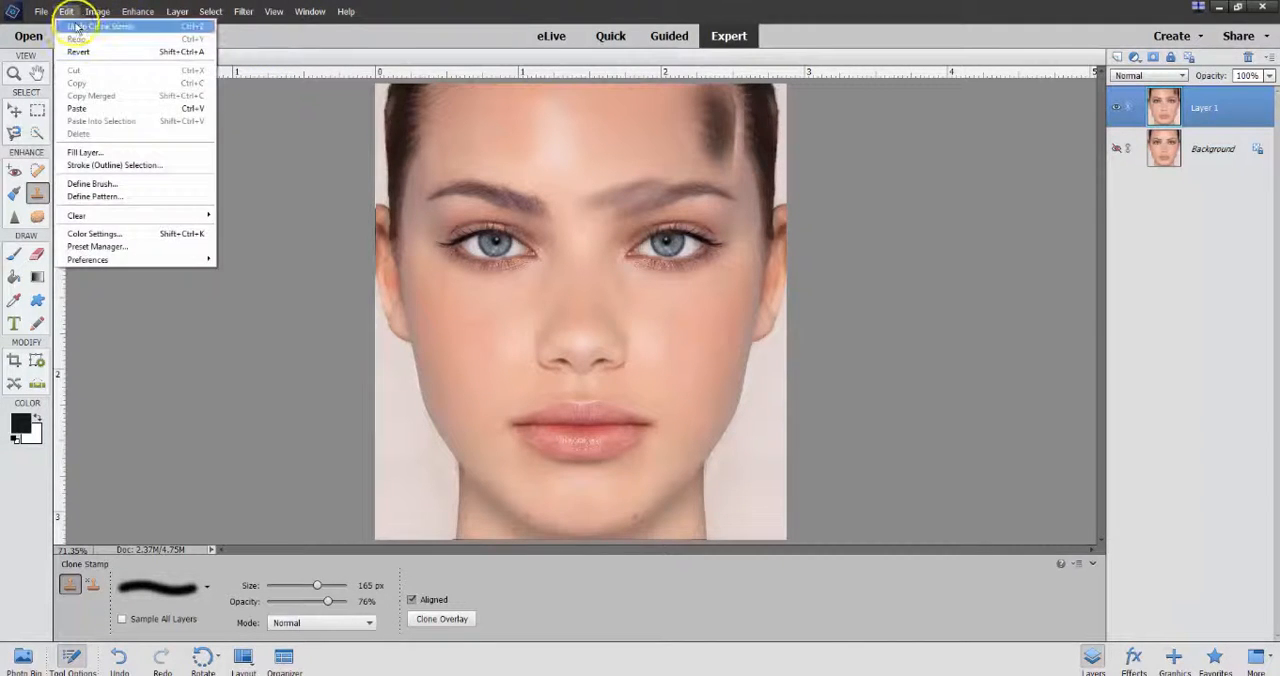
{"action": "left_click", "coordinate": [85, 24]}
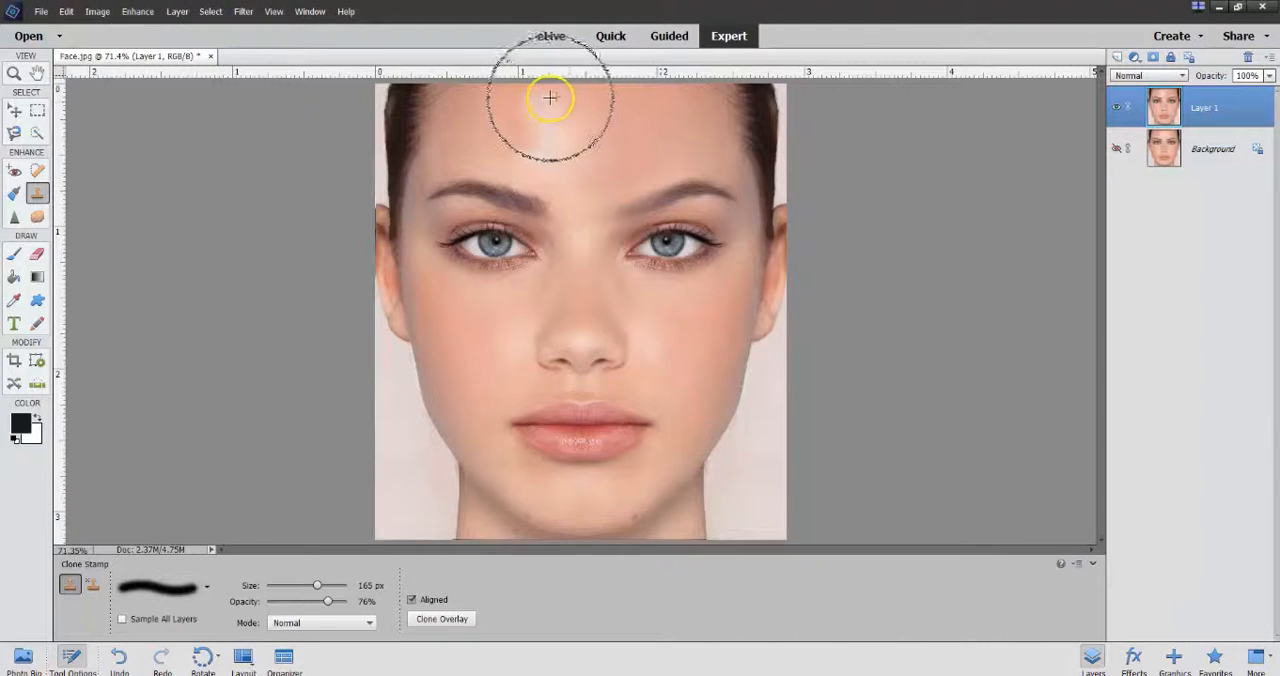
Step: Clone matte skin over the remaining shiny patch on the upper forehead
{"action": "left_click", "coordinate": [489, 102], "text": "alt"}
{"action": "mouse_move", "coordinate": [505, 97]}
{"action": "left_mouse_down"}
{"action": "mouse_move", "coordinate": [566, 95]}
{"action": "mouse_move", "coordinate": [530, 95]}
{"action": "mouse_move", "coordinate": [545, 119]}
{"action": "mouse_move", "coordinate": [531, 122]}
{"action": "mouse_move", "coordinate": [533, 152]}
{"action": "mouse_move", "coordinate": [549, 119]}
{"action": "mouse_move", "coordinate": [547, 144]}
{"action": "mouse_move", "coordinate": [631, 137]}
{"action": "mouse_move", "coordinate": [540, 110]}
{"action": "left_mouse_up"}
{"action": "left_click", "coordinate": [540, 100], "text": "alt"}
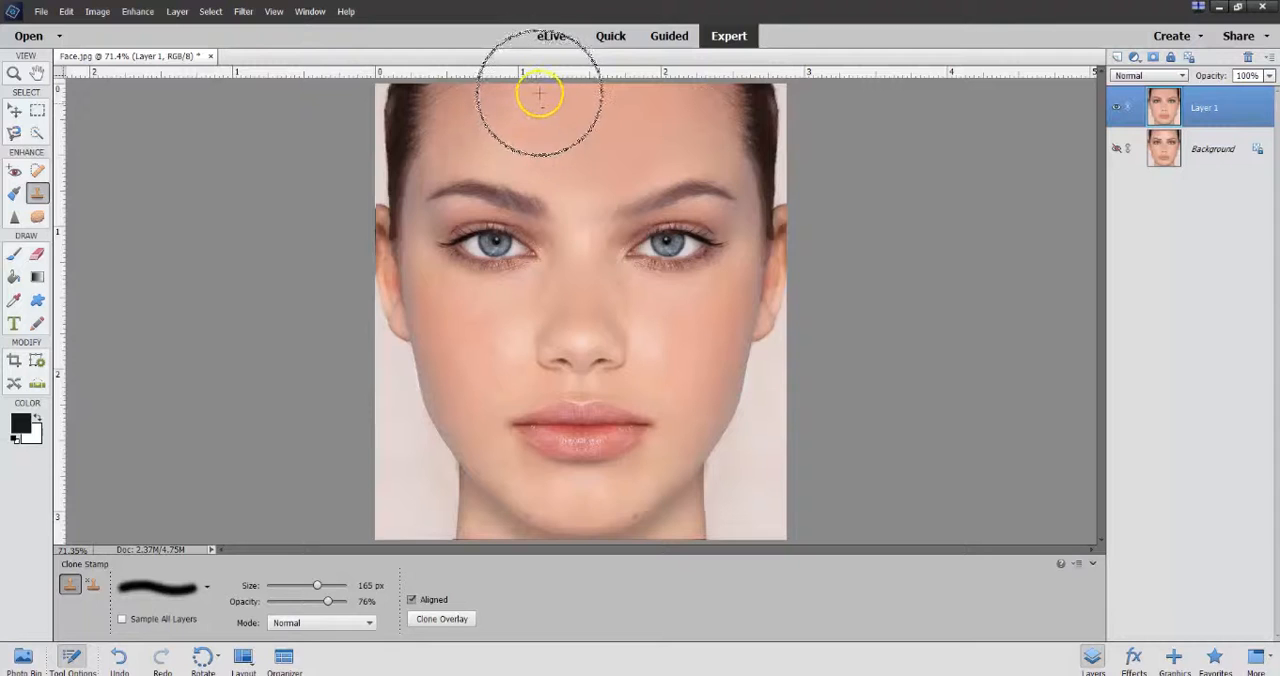
Step: Clone matte skin over the shiny areas on both cheeks and along the nose
{"action": "mouse_move", "coordinate": [682, 364]}
{"action": "left_mouse_down"}
{"action": "mouse_move", "coordinate": [683, 324]}
{"action": "mouse_move", "coordinate": [655, 359]}
{"action": "mouse_move", "coordinate": [655, 324]}
{"action": "mouse_move", "coordinate": [659, 348]}
{"action": "mouse_move", "coordinate": [690, 334]}
{"action": "mouse_move", "coordinate": [657, 330]}
{"action": "mouse_move", "coordinate": [644, 359]}
{"action": "mouse_move", "coordinate": [695, 322]}
{"action": "mouse_move", "coordinate": [683, 353]}
{"action": "mouse_move", "coordinate": [665, 317]}
{"action": "mouse_move", "coordinate": [675, 330]}
{"action": "mouse_move", "coordinate": [647, 330]}
{"action": "mouse_move", "coordinate": [634, 368]}
{"action": "mouse_move", "coordinate": [663, 337]}
{"action": "left_mouse_up"}
{"action": "left_click", "coordinate": [680, 331]}
{"action": "left_click", "coordinate": [686, 331]}
{"action": "mouse_move", "coordinate": [463, 331]}
{"action": "left_mouse_down"}
{"action": "mouse_move", "coordinate": [451, 319]}
{"action": "mouse_move", "coordinate": [486, 329]}
{"action": "mouse_move", "coordinate": [491, 357]}
{"action": "mouse_move", "coordinate": [509, 326]}
{"action": "mouse_move", "coordinate": [480, 323]}
{"action": "mouse_move", "coordinate": [509, 349]}
{"action": "mouse_move", "coordinate": [526, 333]}
{"action": "left_mouse_up"}
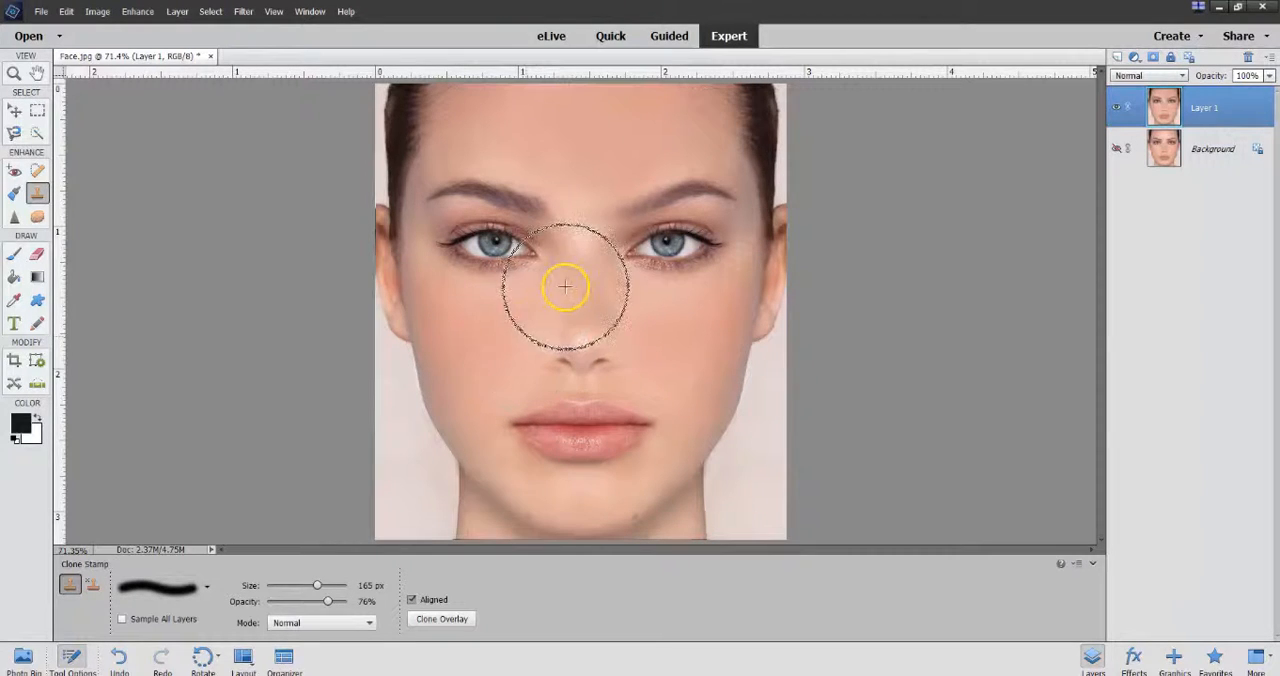
{"action": "mouse_move", "coordinate": [583, 297]}
{"action": "left_mouse_down"}
{"action": "mouse_move", "coordinate": [571, 266]}
{"action": "mouse_move", "coordinate": [581, 244]}
{"action": "left_mouse_up"}
{"action": "left_click_drag", "start_coordinate": [447, 328], "coordinate": [486, 335]}
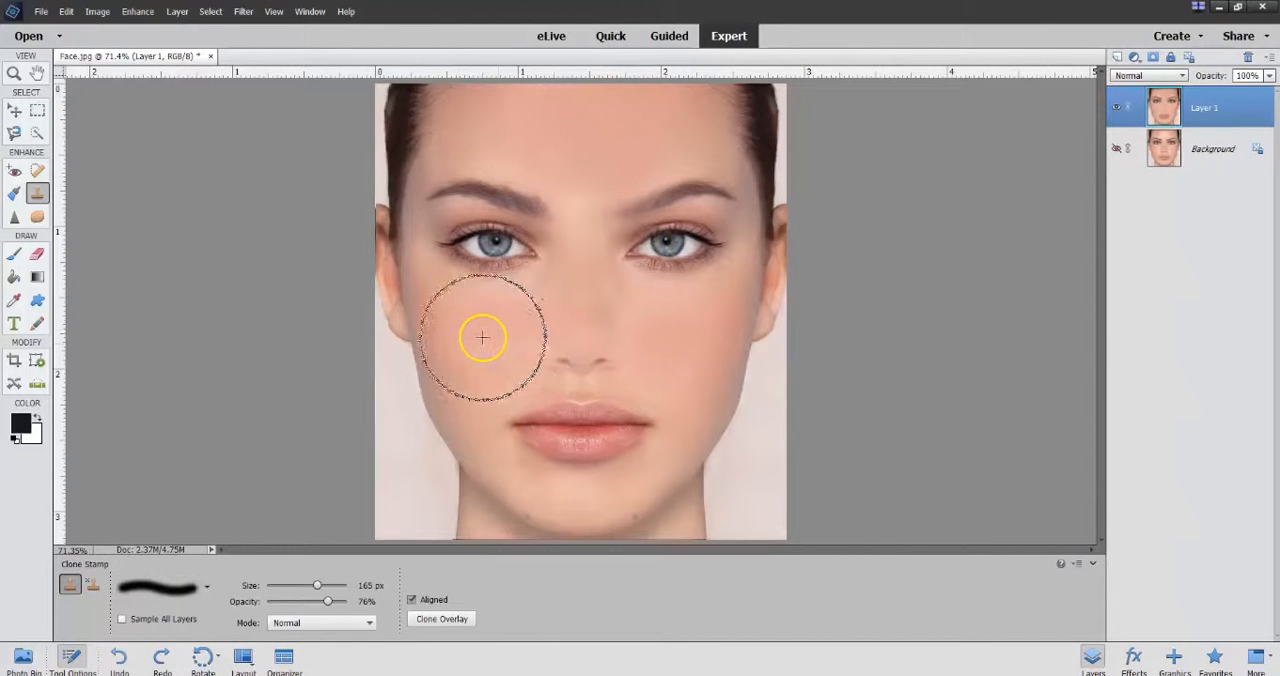
Step: Select both irises with the Quick Selection tool and copy them to a new layer
{"action": "left_click", "coordinate": [36, 133]}
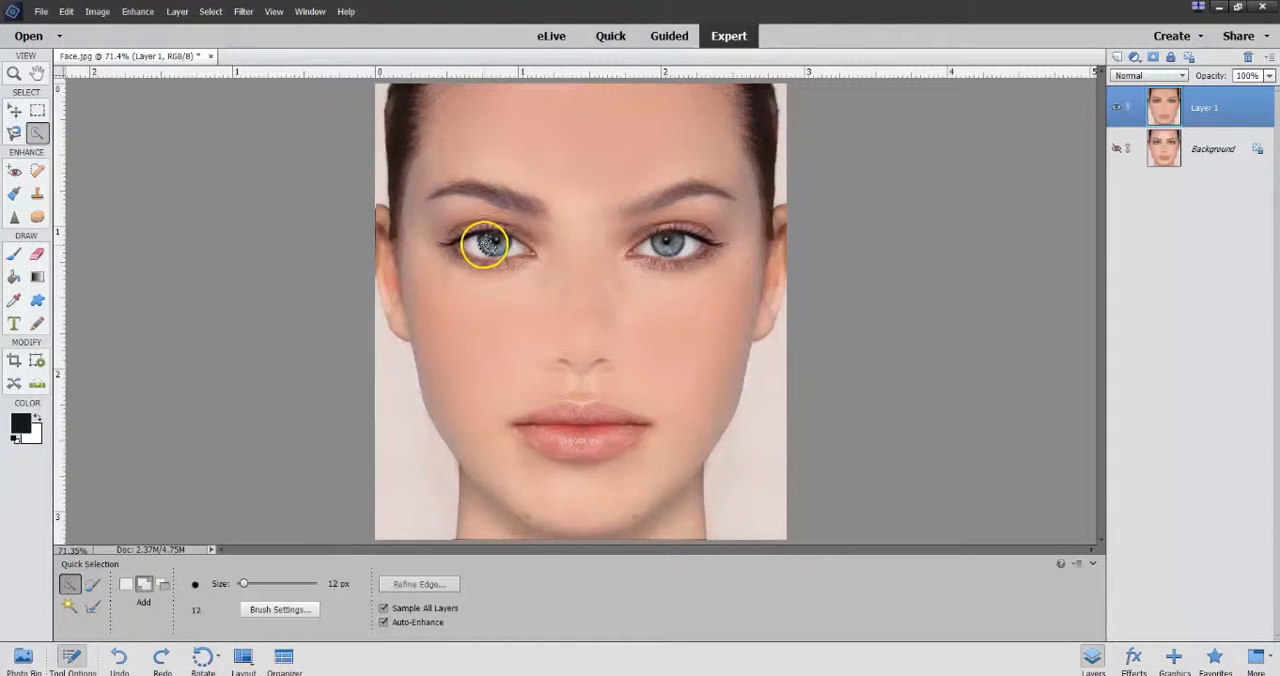
{"action": "left_click_drag", "start_coordinate": [497, 243], "coordinate": [533, 253]}
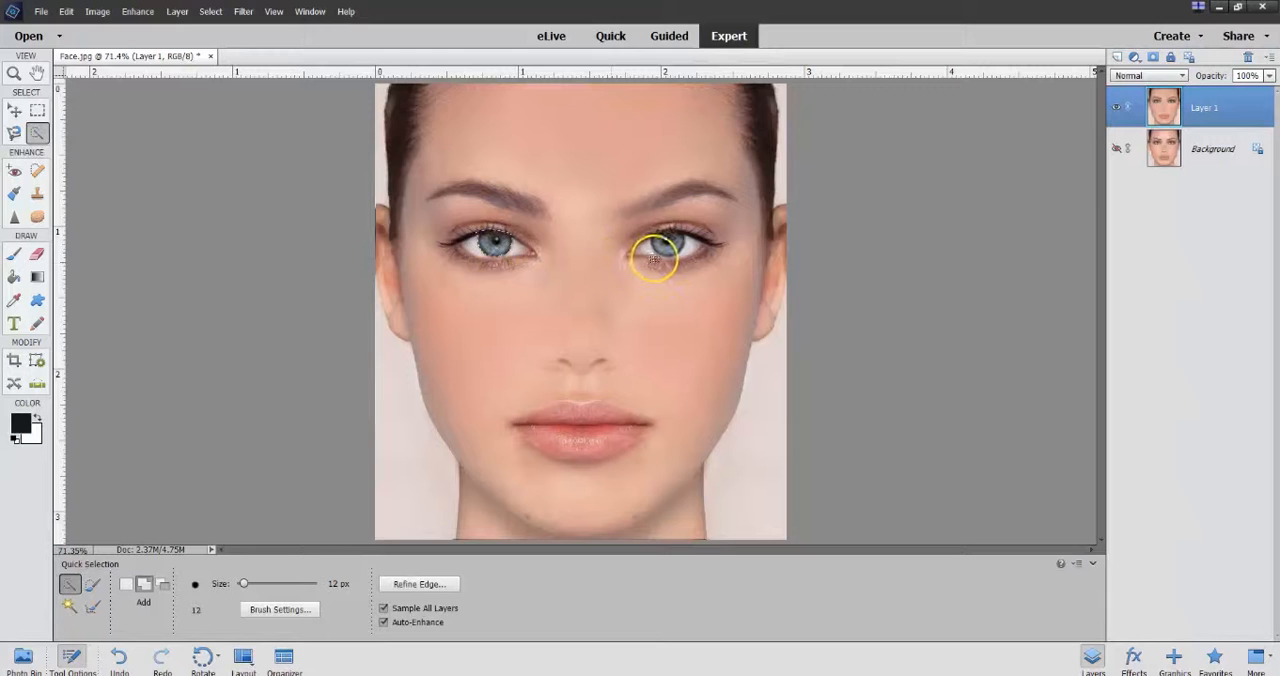
{"action": "mouse_move", "coordinate": [666, 251]}
{"action": "left_mouse_down"}
{"action": "mouse_move", "coordinate": [677, 249]}
{"action": "mouse_move", "coordinate": [655, 247]}
{"action": "left_mouse_up"}
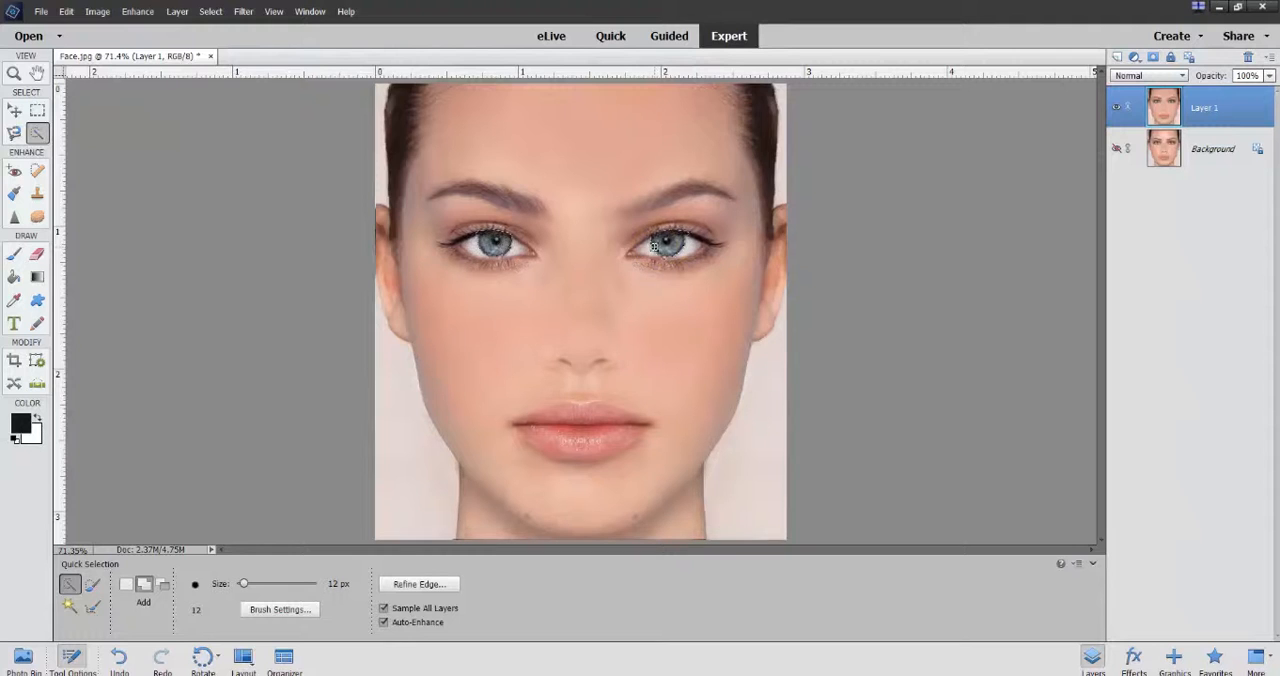
{"action": "key", "text": "ctrl+j"}
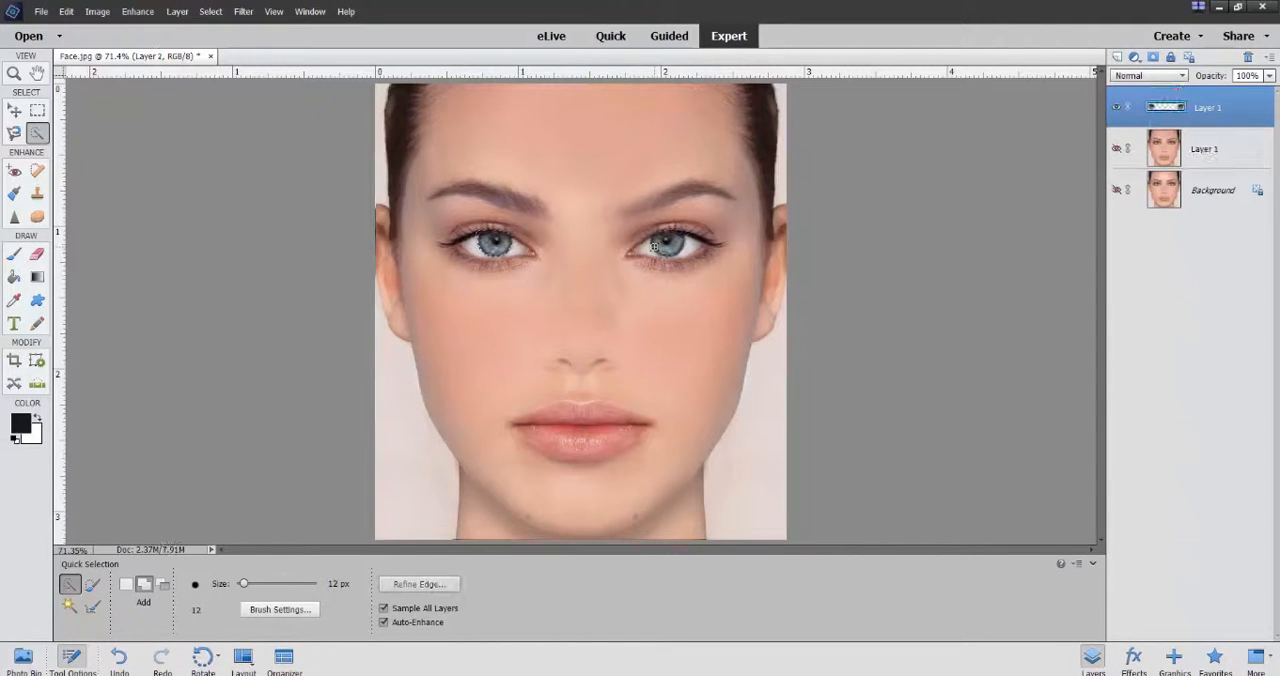
Step: Select the lips on the retouched face layer with Quick Selection and copy them to their own layer
{"action": "left_click", "coordinate": [1155, 117]}
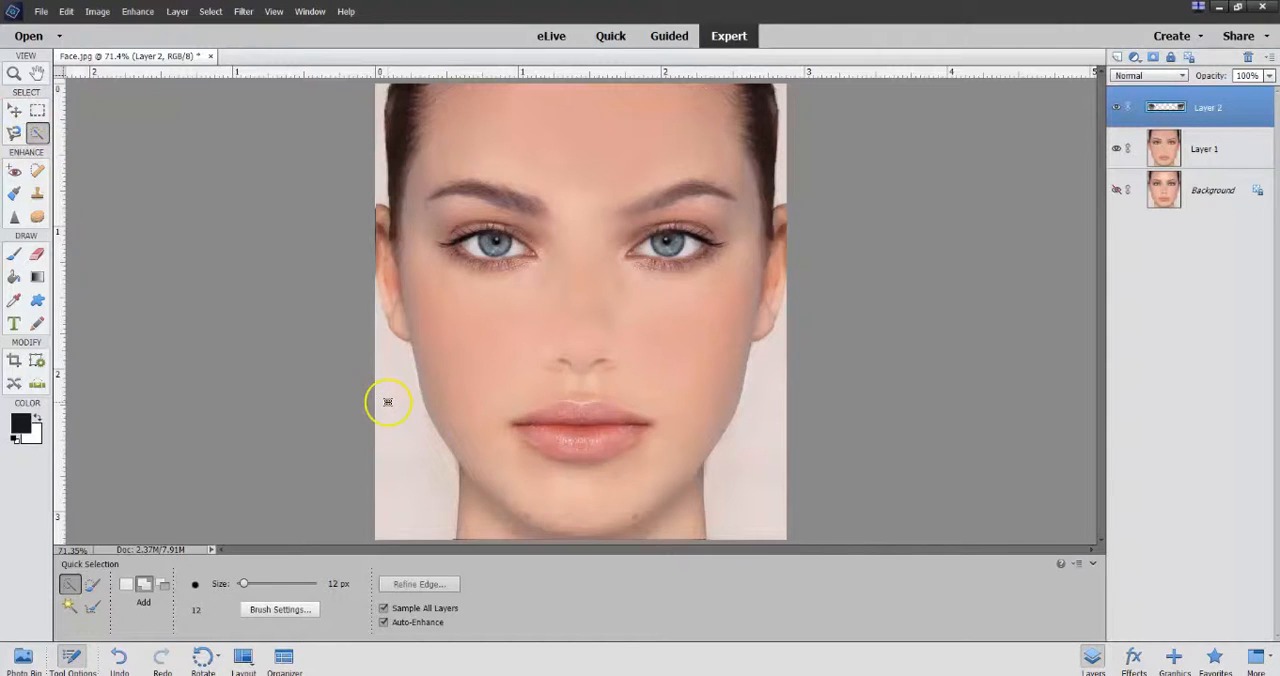
{"action": "mouse_move", "coordinate": [514, 429]}
{"action": "left_mouse_down"}
{"action": "mouse_move", "coordinate": [564, 412]}
{"action": "mouse_move", "coordinate": [646, 430]}
{"action": "left_mouse_up"}
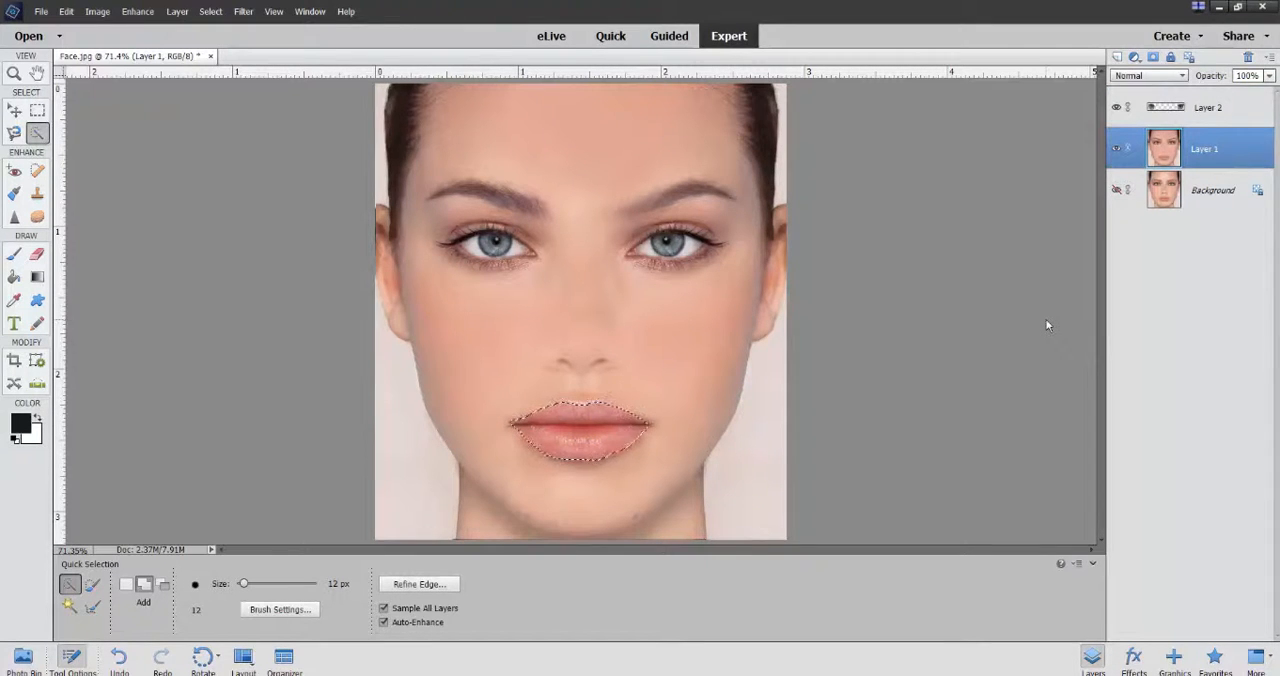
{"action": "key", "text": "ctrl+j"}
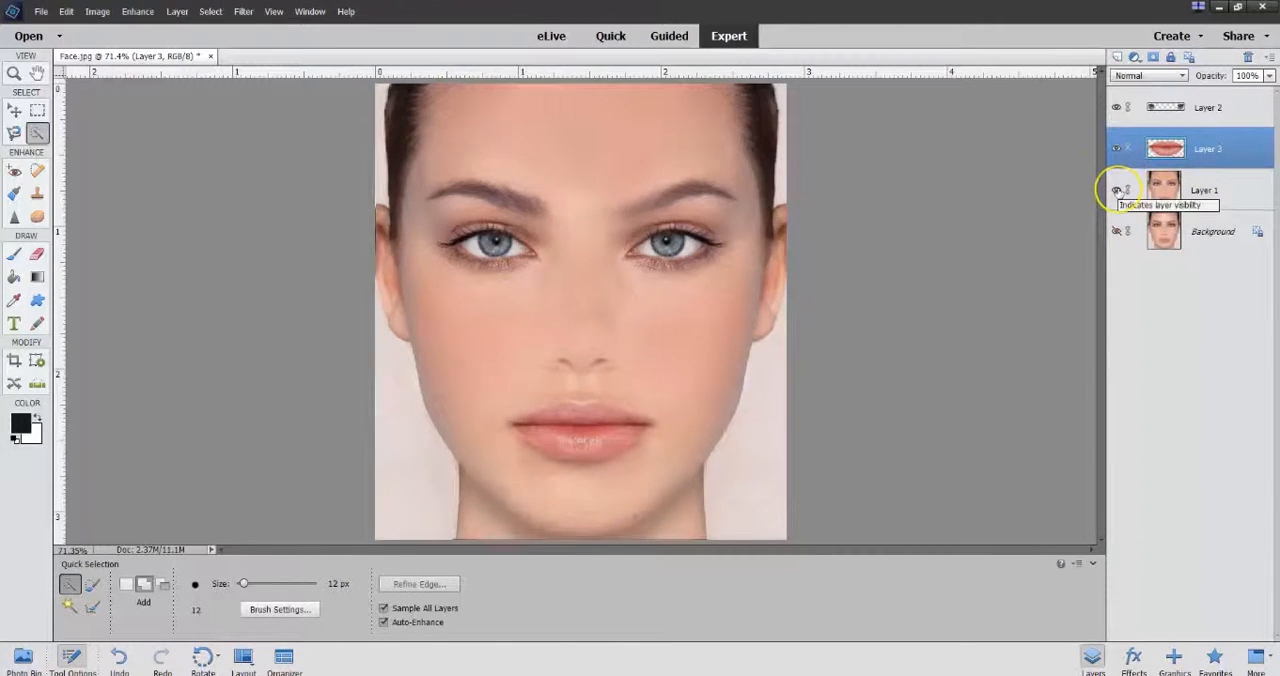
Step: Check the isolated eyes and lips by toggling the visibility of the face, lips and eye layers
{"action": "left_click", "coordinate": [1116, 189]}
{"action": "left_click", "coordinate": [1117, 149]}
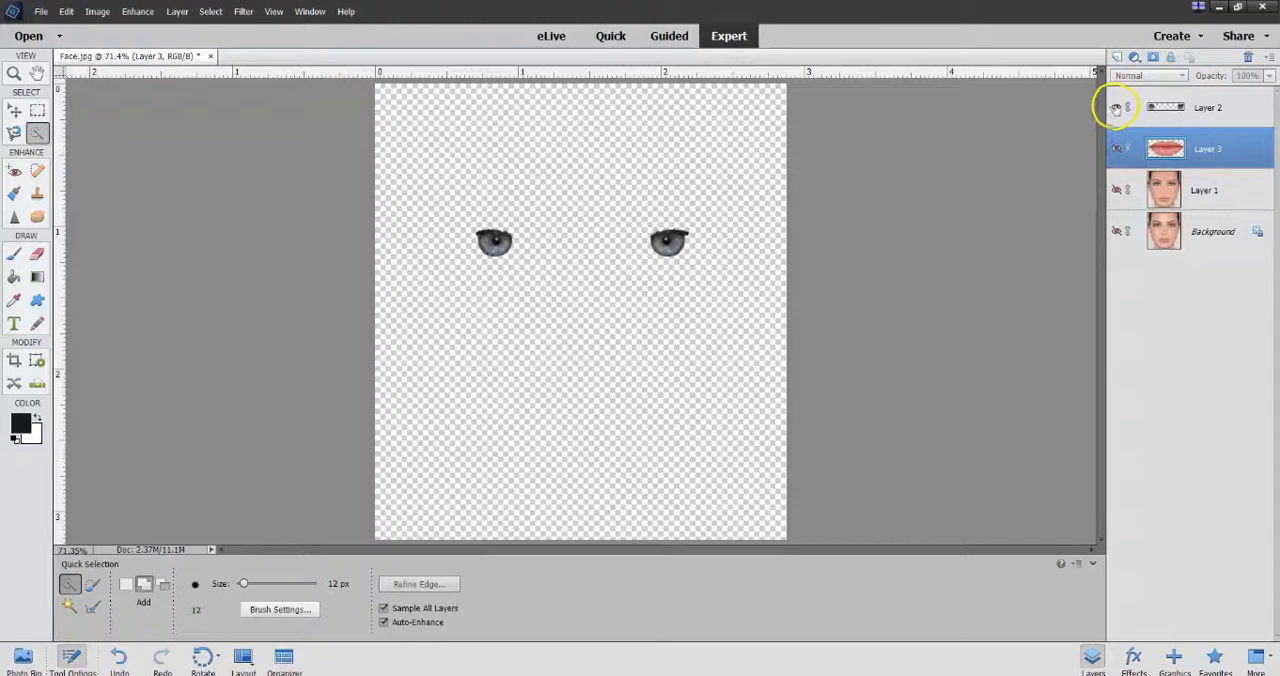
{"action": "left_click", "coordinate": [1116, 107]}
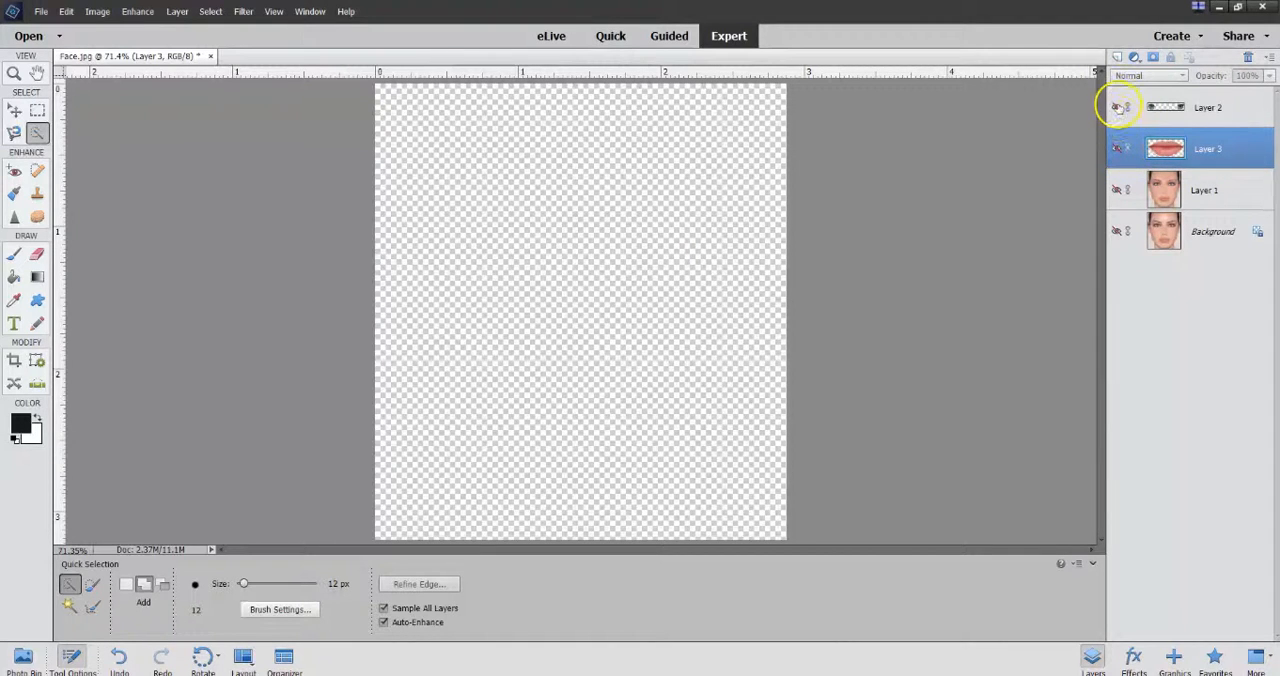
{"action": "left_click", "coordinate": [1117, 107]}
{"action": "left_click", "coordinate": [1117, 149]}
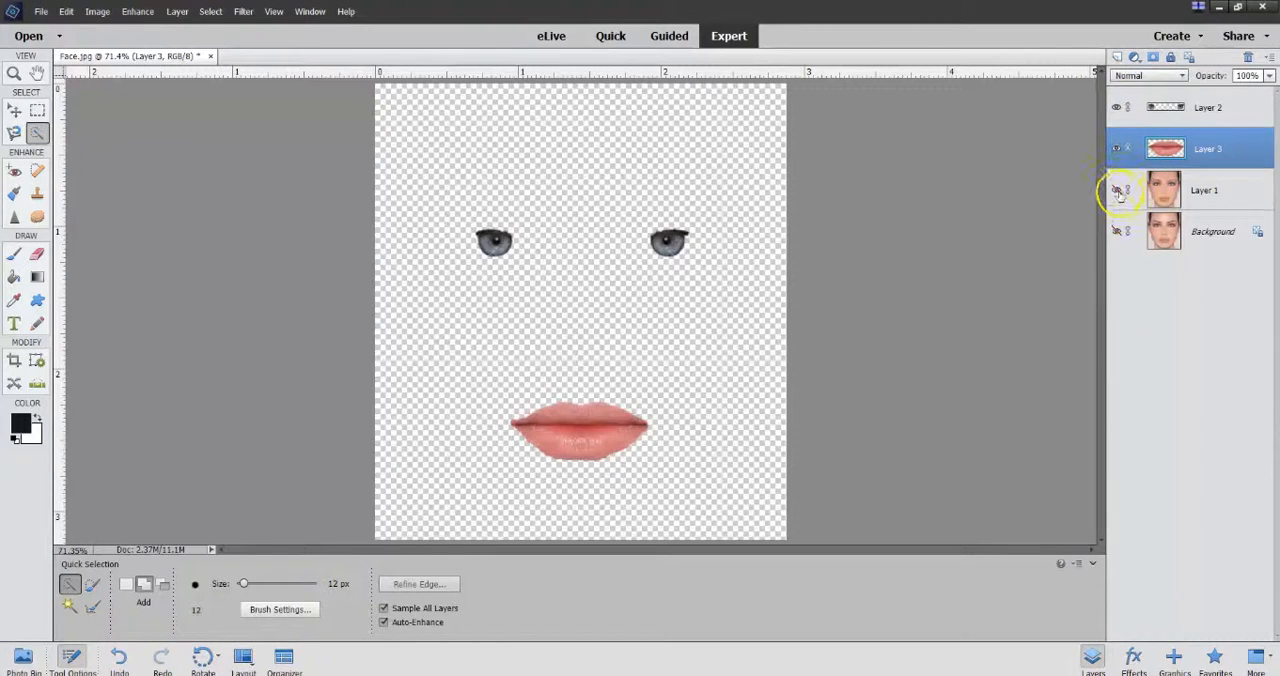
{"action": "left_click", "coordinate": [1117, 190]}
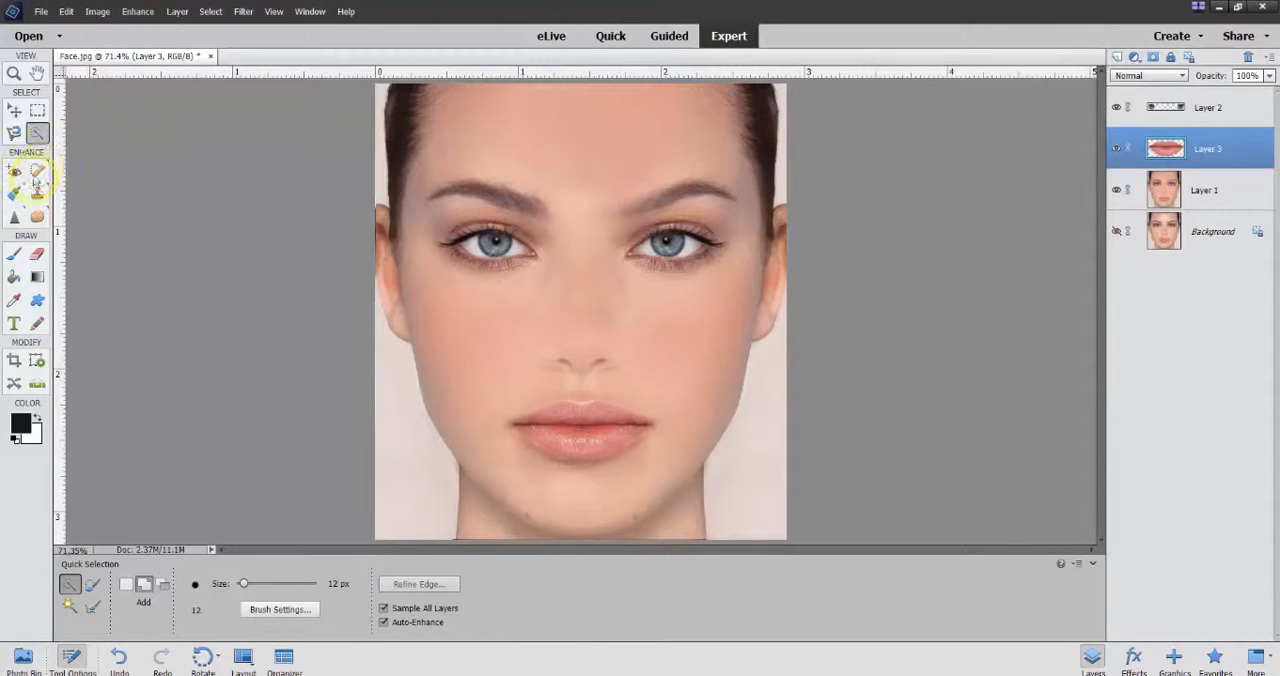
Step: Heal the small chin blemishes with the Spot Healing Brush set to 22 px
{"action": "left_click", "coordinate": [37, 172]}
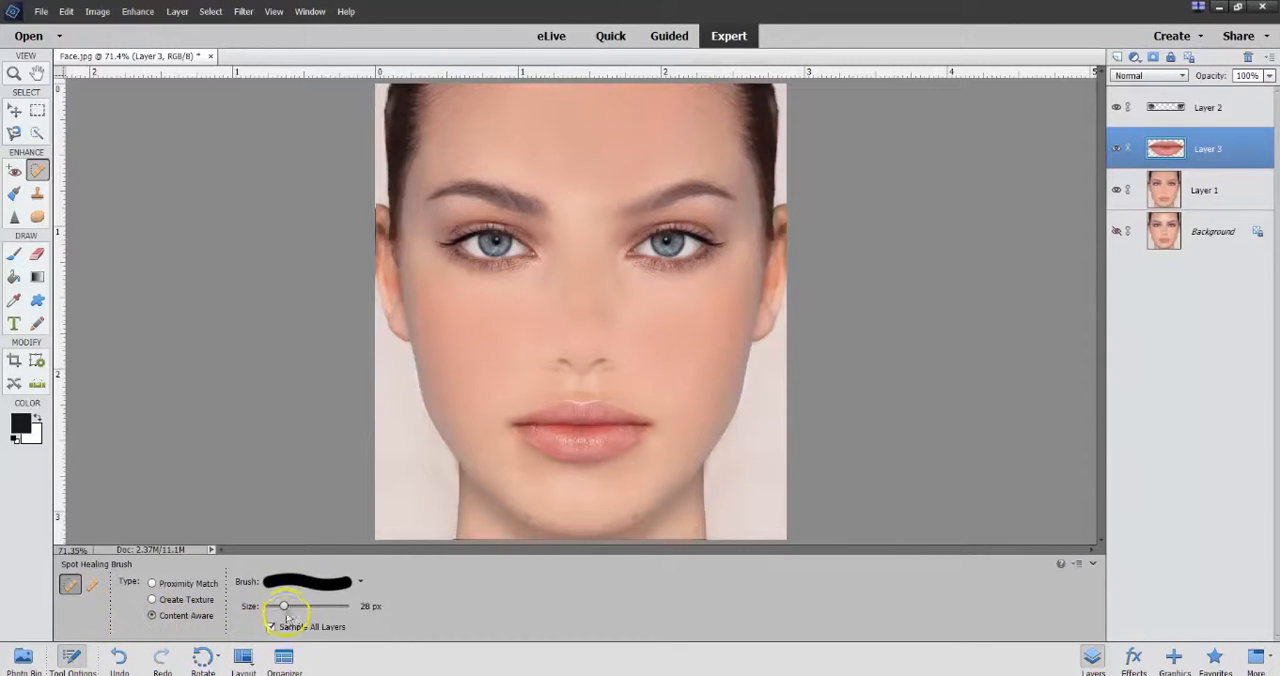
{"action": "left_click_drag", "start_coordinate": [282, 607], "coordinate": [279, 606]}
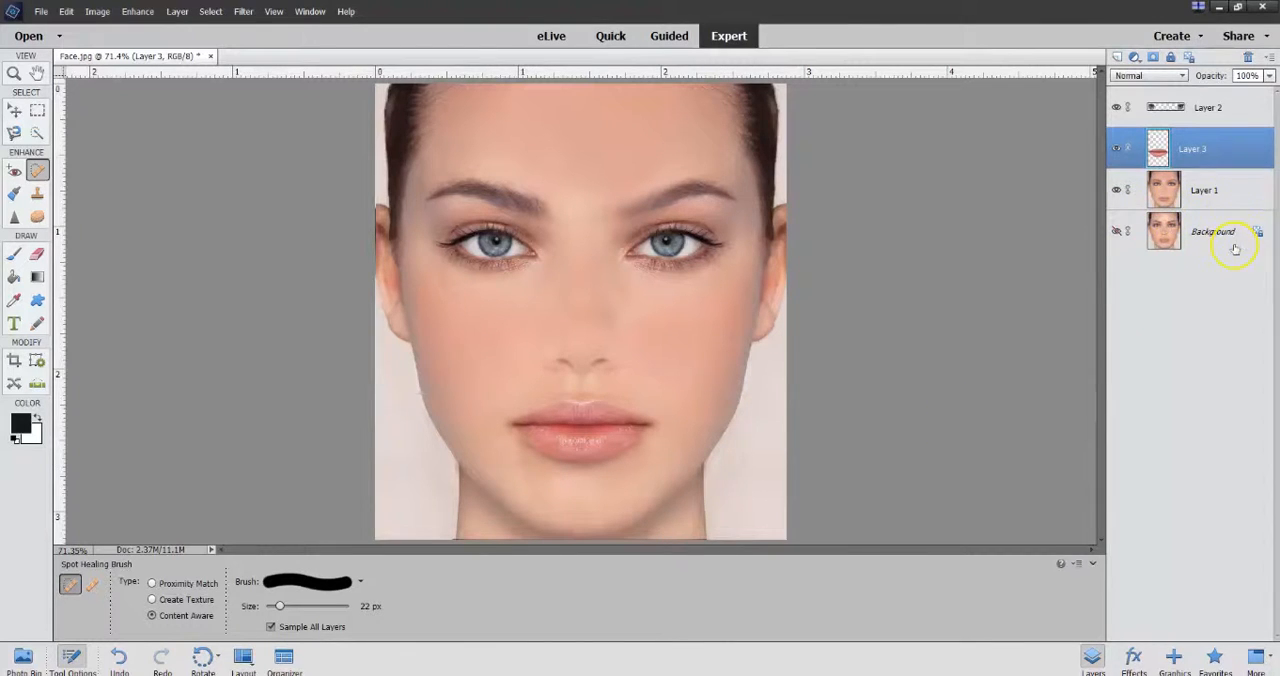
Step: Apply a Surface Blur with a 6-pixel radius to the retouched face on Layer 1
{"action": "left_click", "coordinate": [1222, 190]}
{"action": "left_click", "coordinate": [243, 11]}
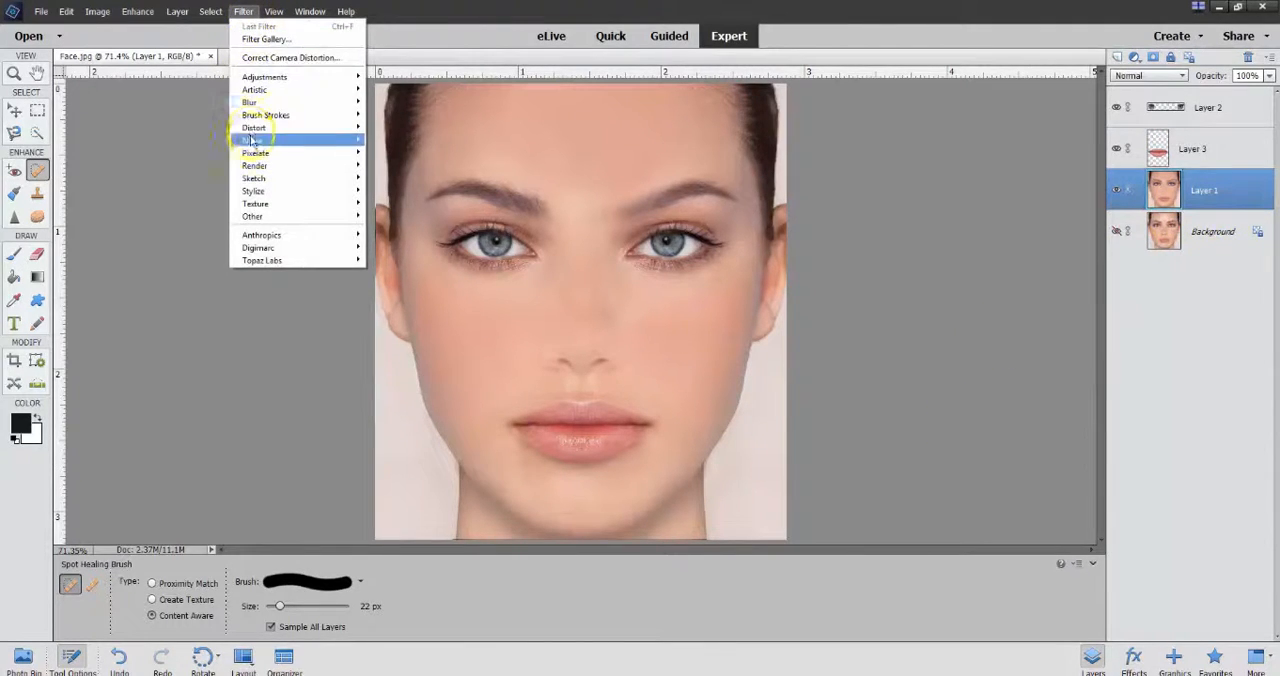
{"action": "mouse_move", "coordinate": [252, 103]}
{"action": "left_click", "coordinate": [398, 205]}
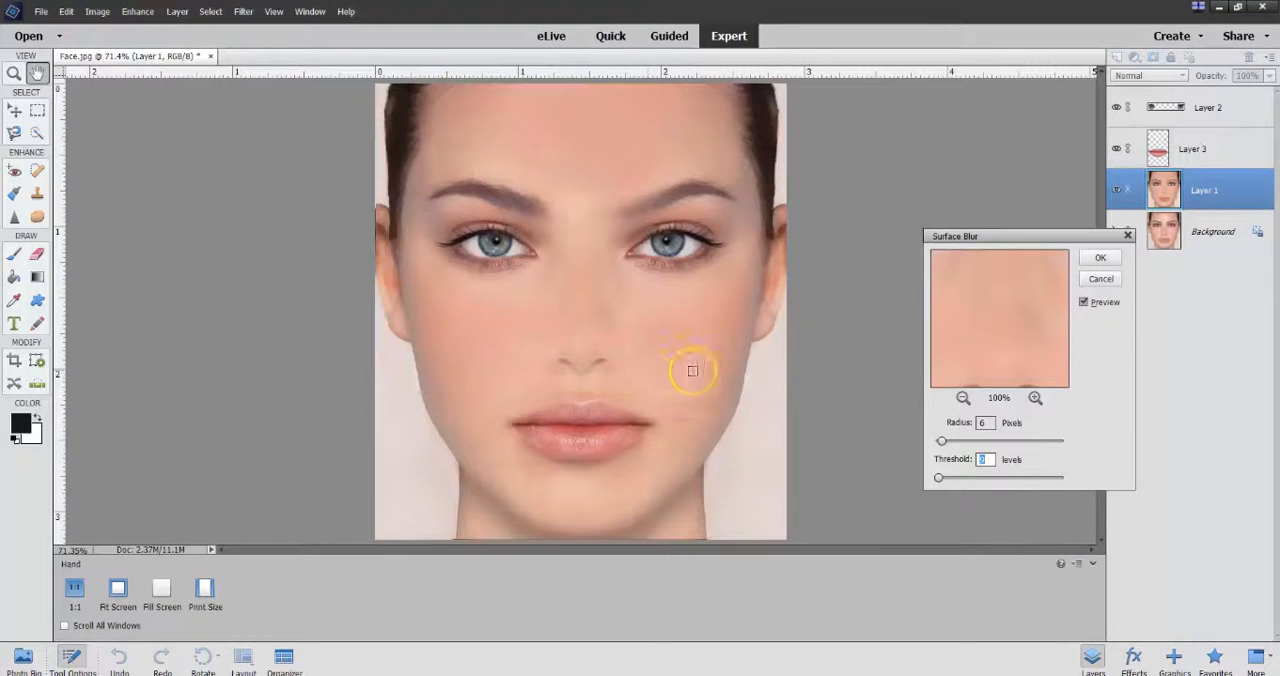
{"action": "left_click", "coordinate": [1099, 259]}
{"action": "key", "text": "j"}
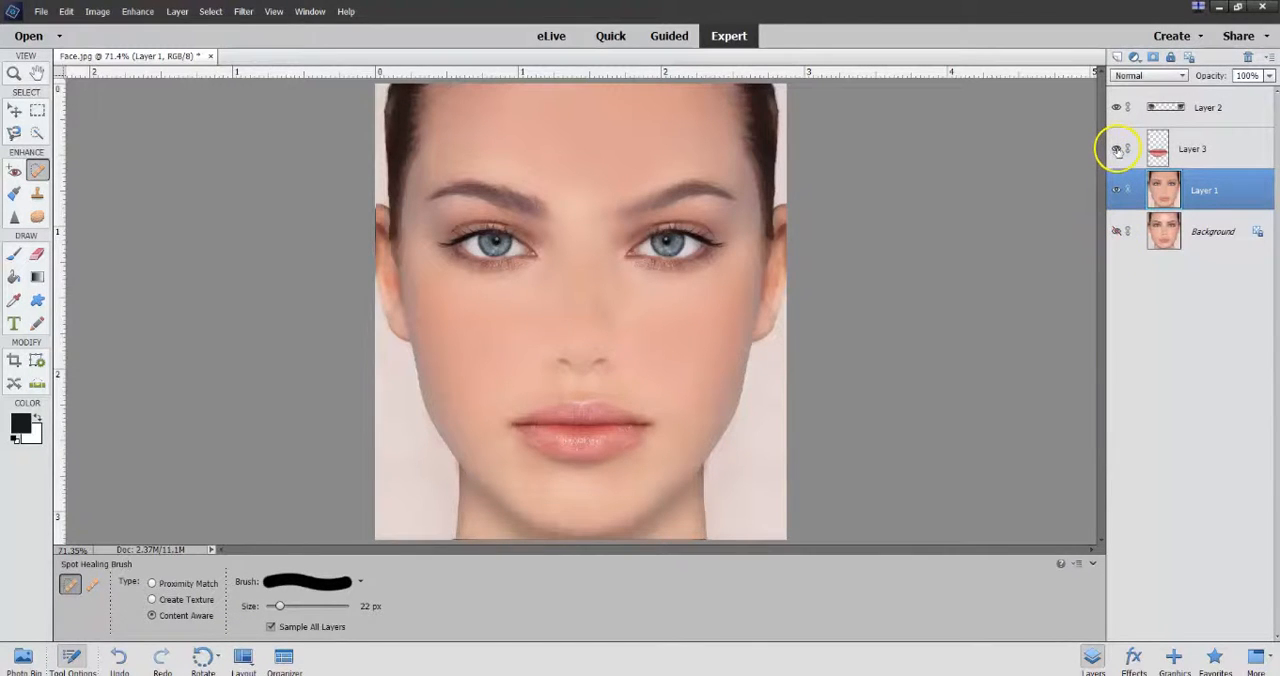
Step: Increase the saturation of the lips layer to +25 with a Hue/Saturation adjustment
{"action": "left_click", "coordinate": [1194, 149]}
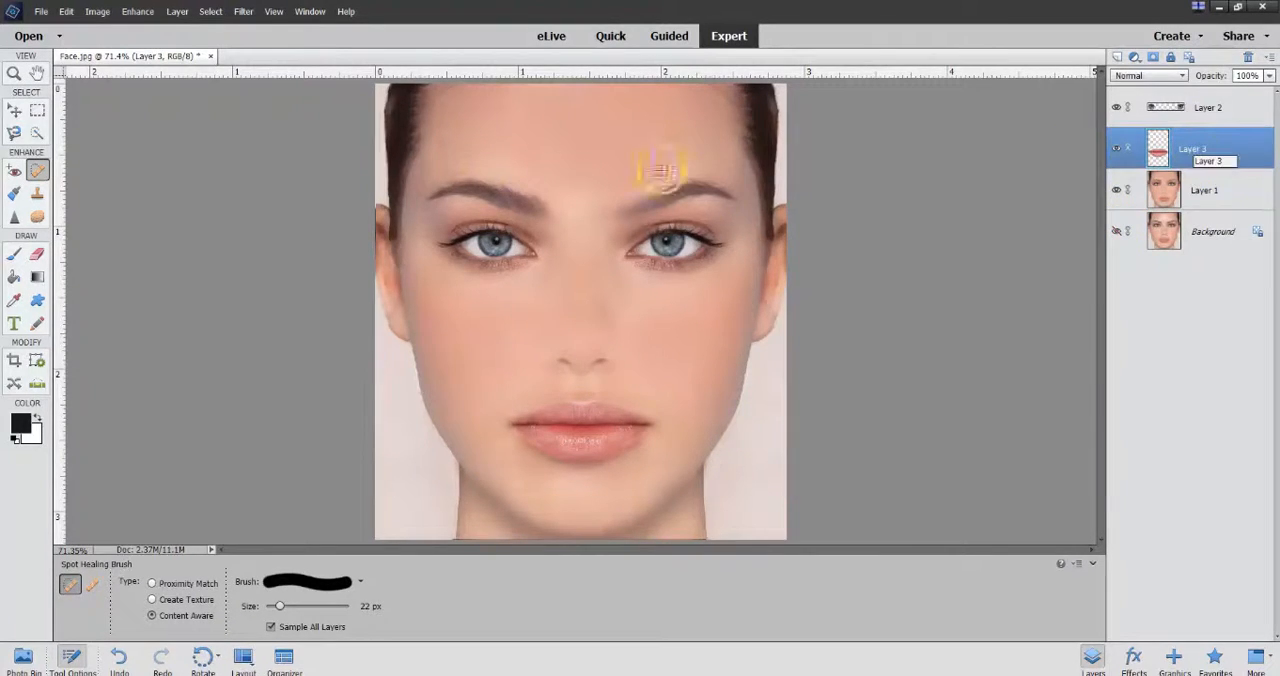
{"action": "left_click", "coordinate": [137, 12]}
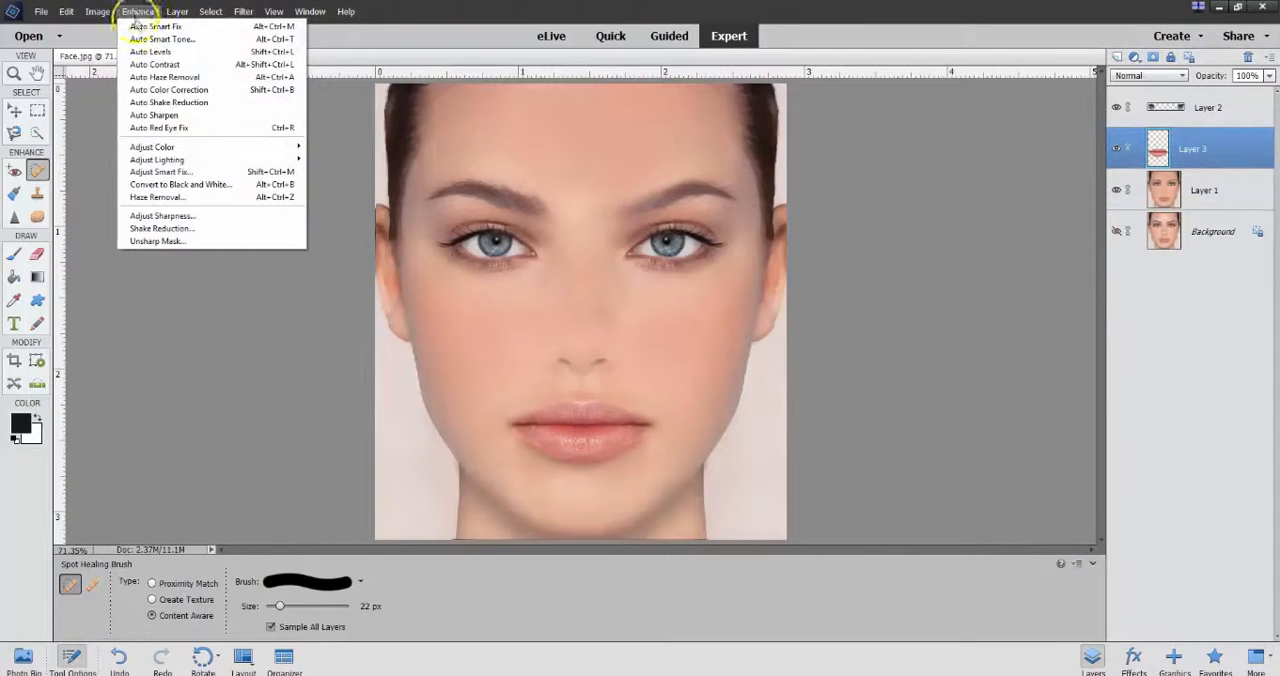
{"action": "mouse_move", "coordinate": [180, 160]}
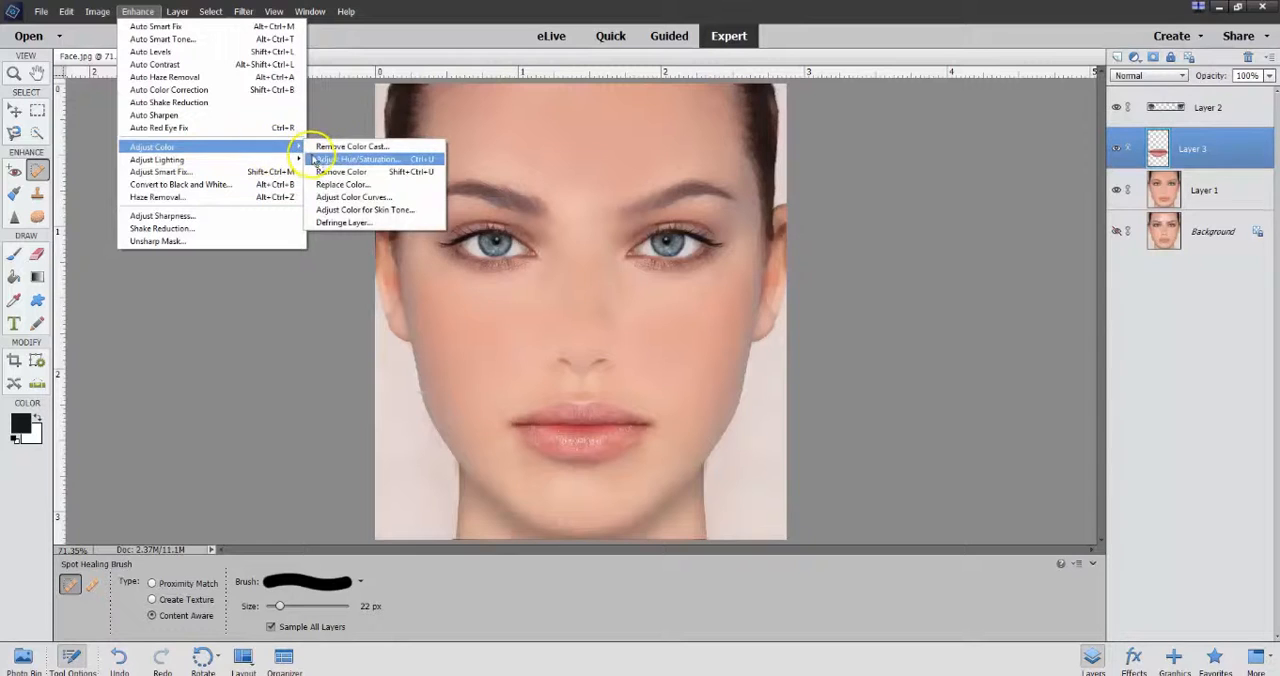
{"action": "left_click", "coordinate": [316, 160]}
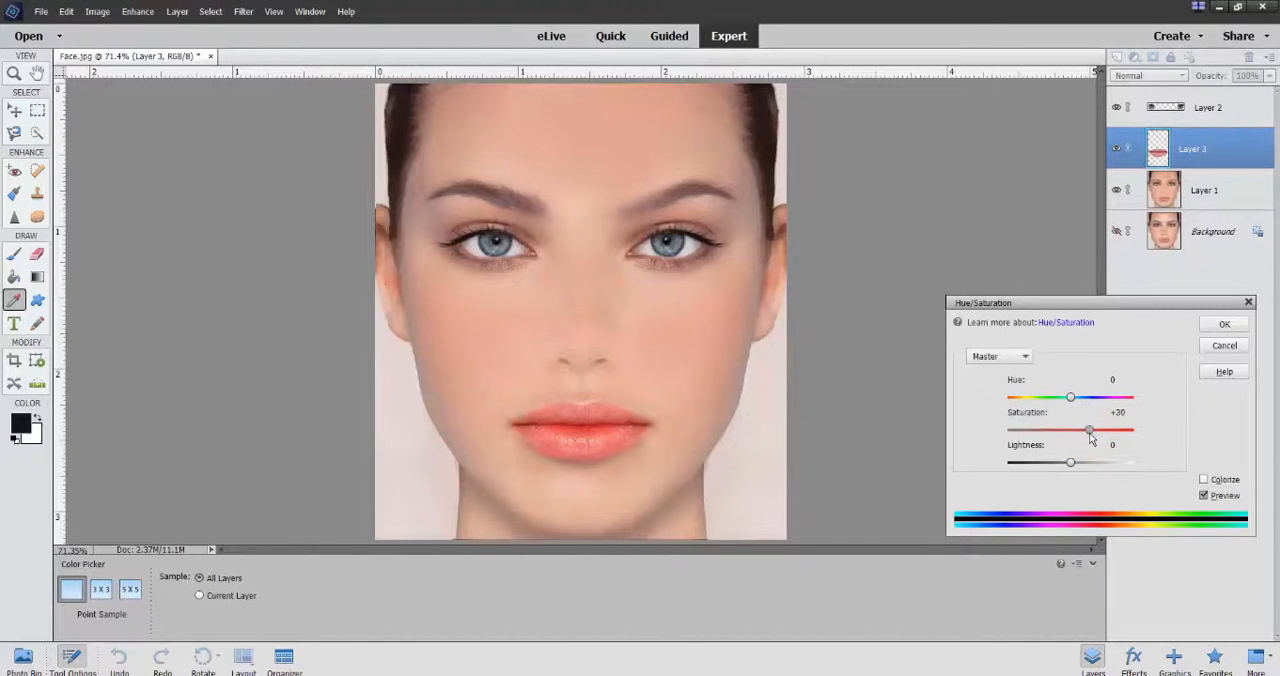
{"action": "left_click", "coordinate": [1225, 326]}
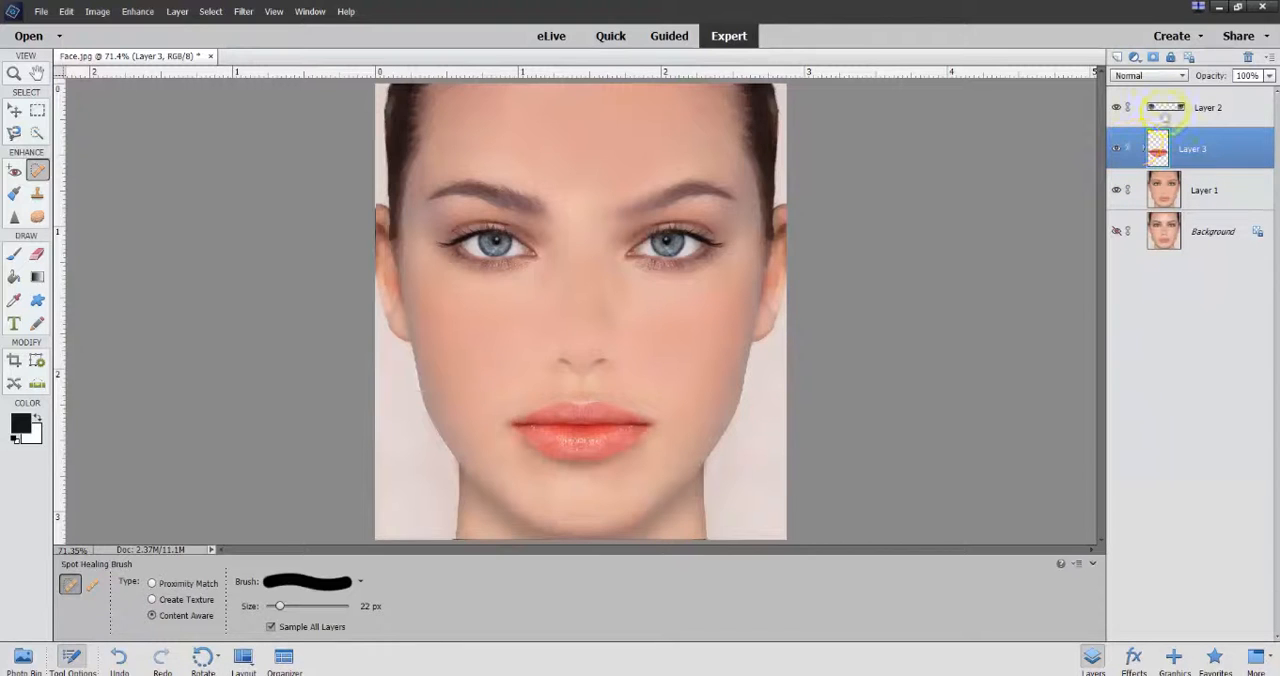
Step: Set the hue of the eyes on Layer 2 to +1 and increase their saturation with a Hue/Saturation adjustment
{"action": "left_click", "coordinate": [1168, 107]}
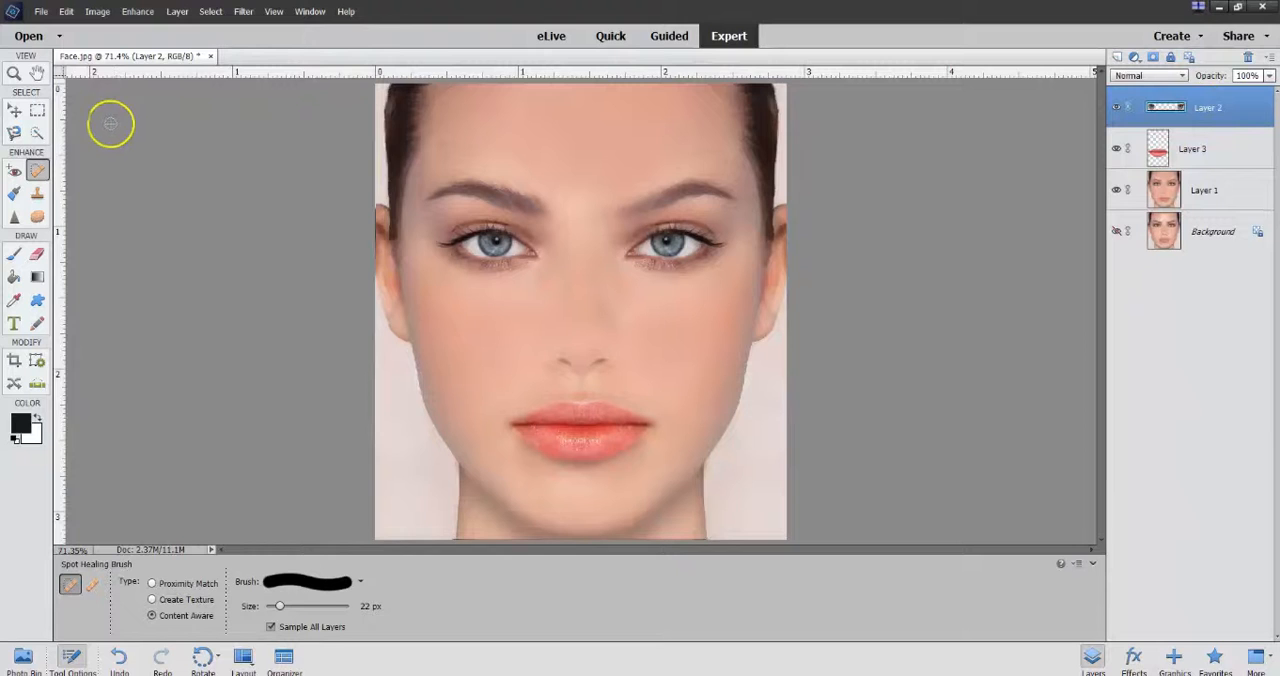
{"action": "left_click", "coordinate": [140, 12]}
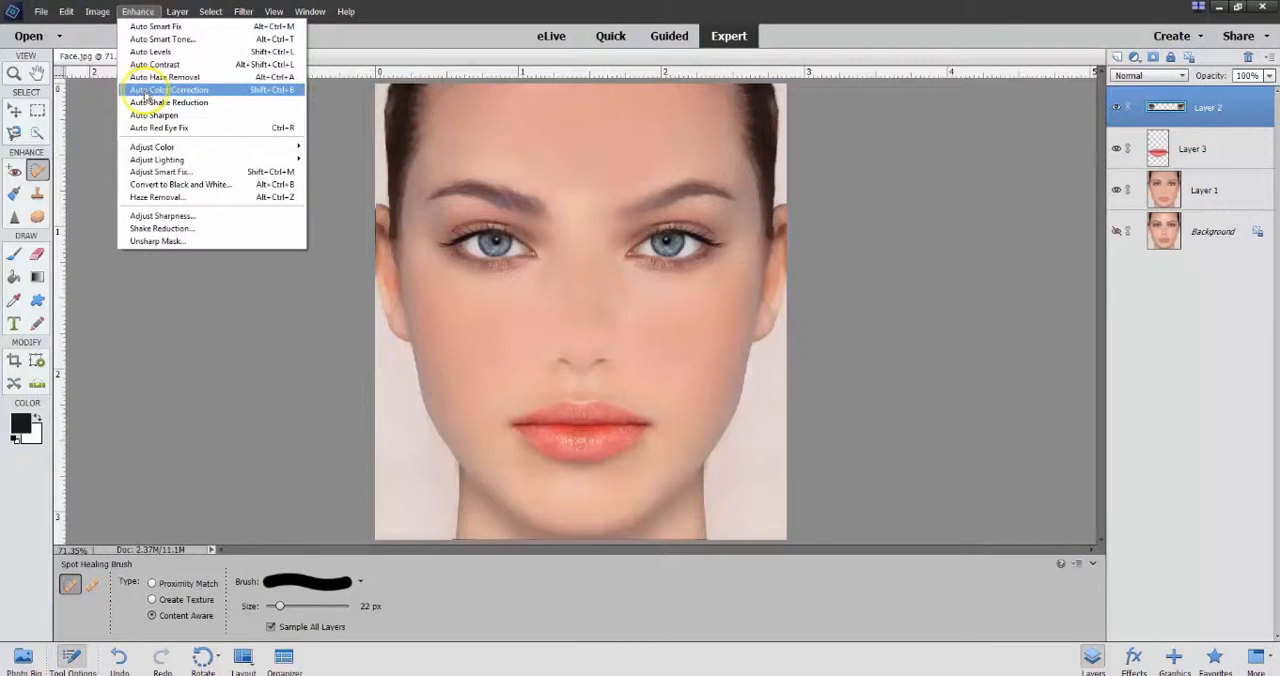
{"action": "mouse_move", "coordinate": [166, 161]}
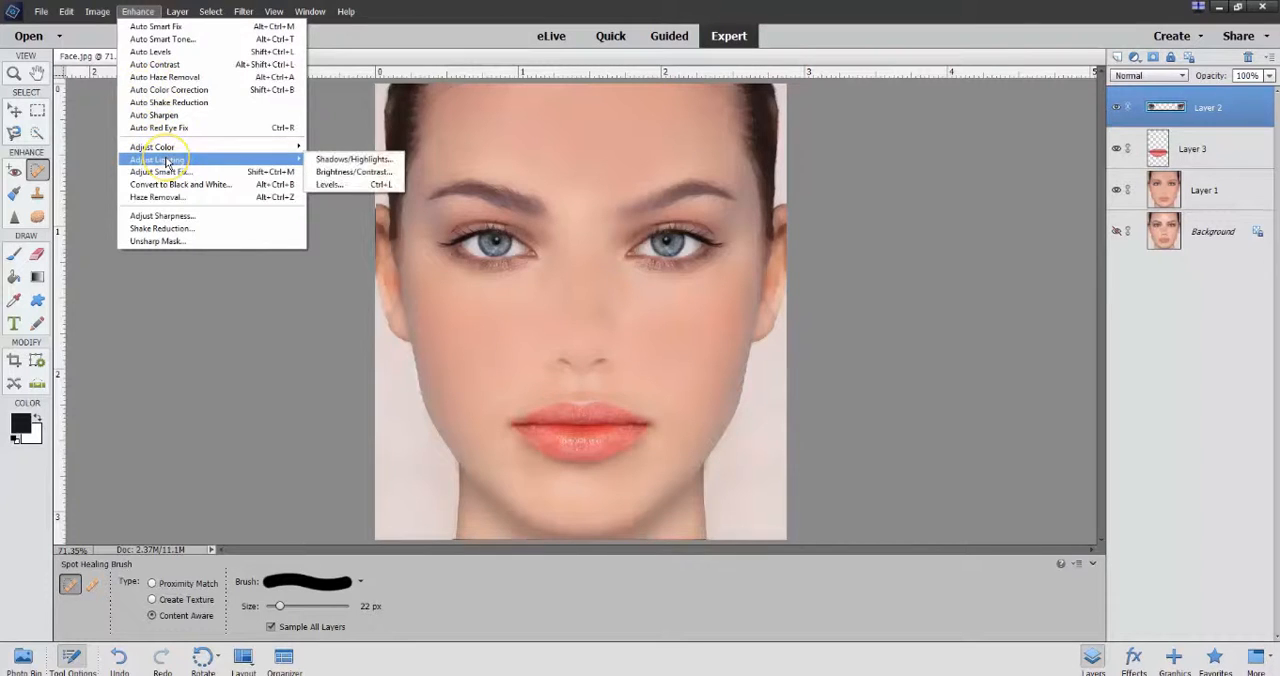
{"action": "mouse_move", "coordinate": [240, 147]}
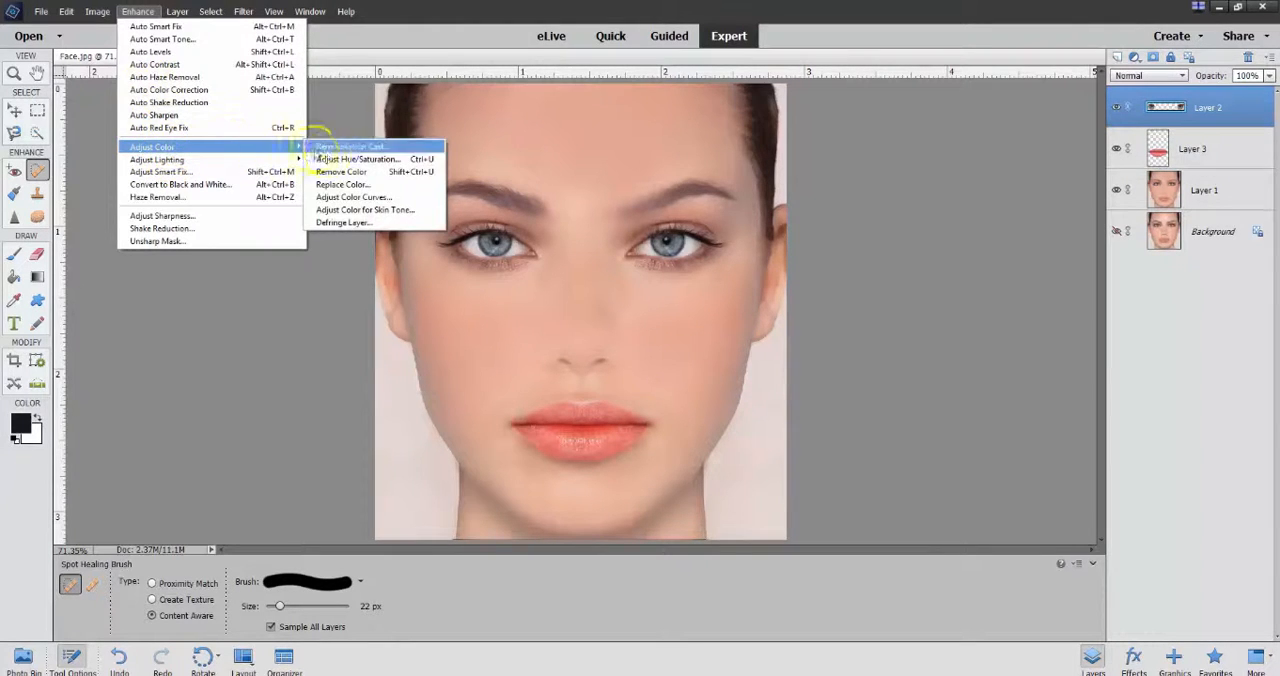
{"action": "left_click", "coordinate": [341, 161]}
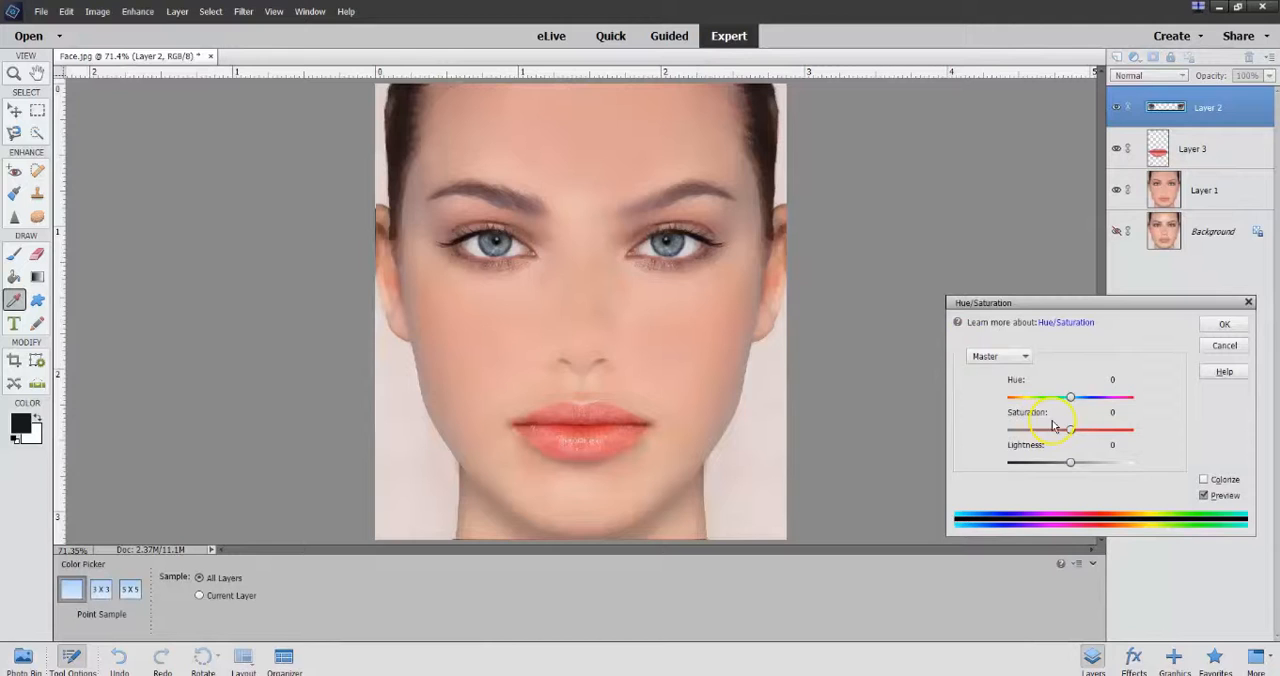
{"action": "mouse_move", "coordinate": [1071, 400]}
{"action": "left_mouse_down"}
{"action": "mouse_move", "coordinate": [1008, 410]}
{"action": "mouse_move", "coordinate": [1153, 418]}
{"action": "mouse_move", "coordinate": [1063, 397]}
{"action": "mouse_move", "coordinate": [1009, 411]}
{"action": "mouse_move", "coordinate": [1069, 401]}
{"action": "left_mouse_up"}
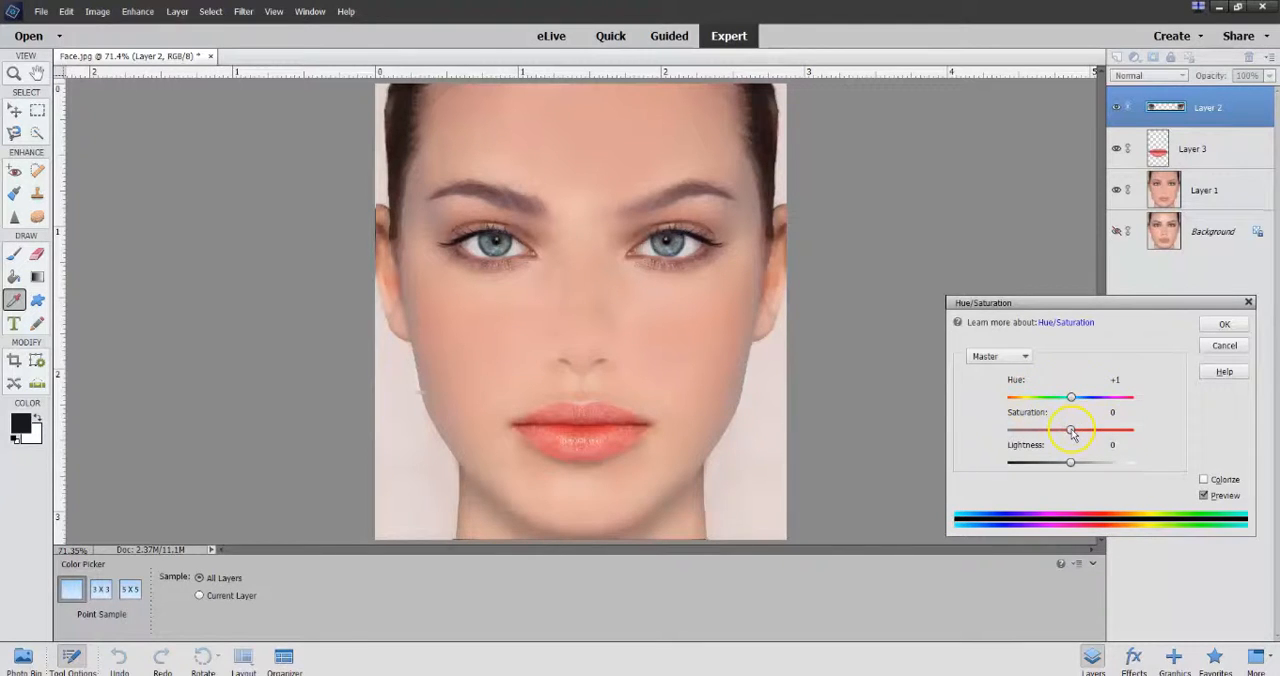
{"action": "left_click_drag", "start_coordinate": [1083, 433], "coordinate": [1125, 430]}
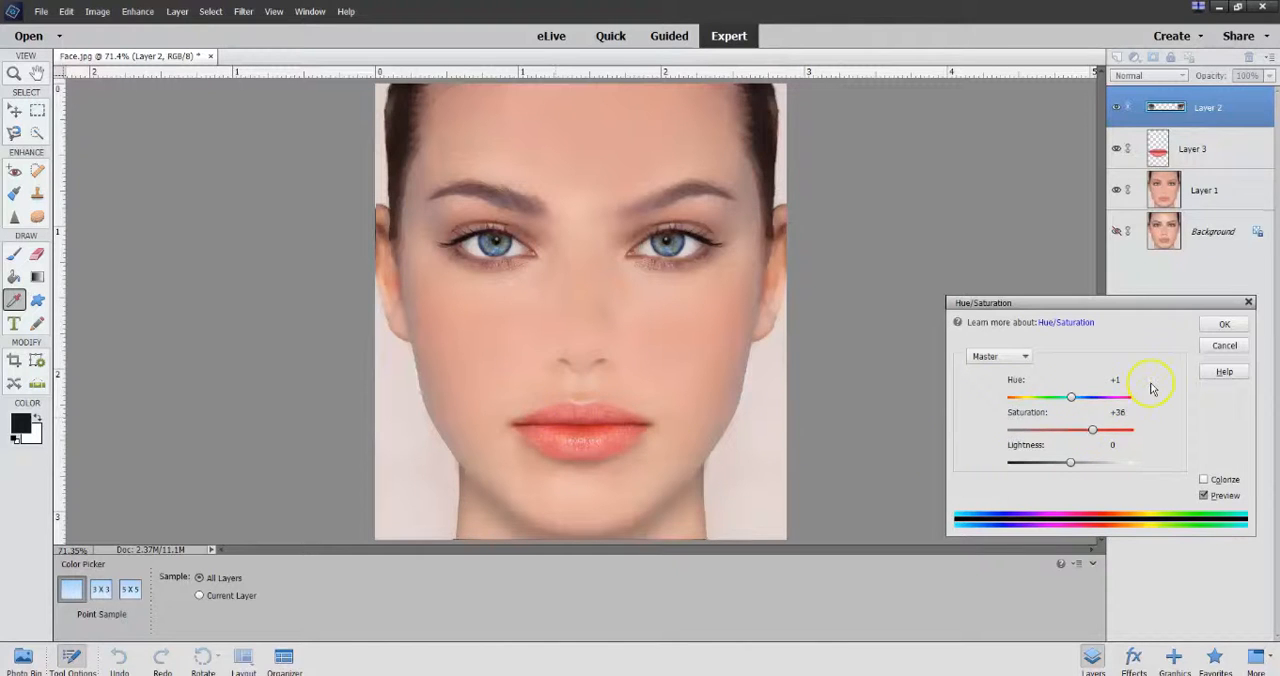
{"action": "left_click", "coordinate": [1222, 328]}
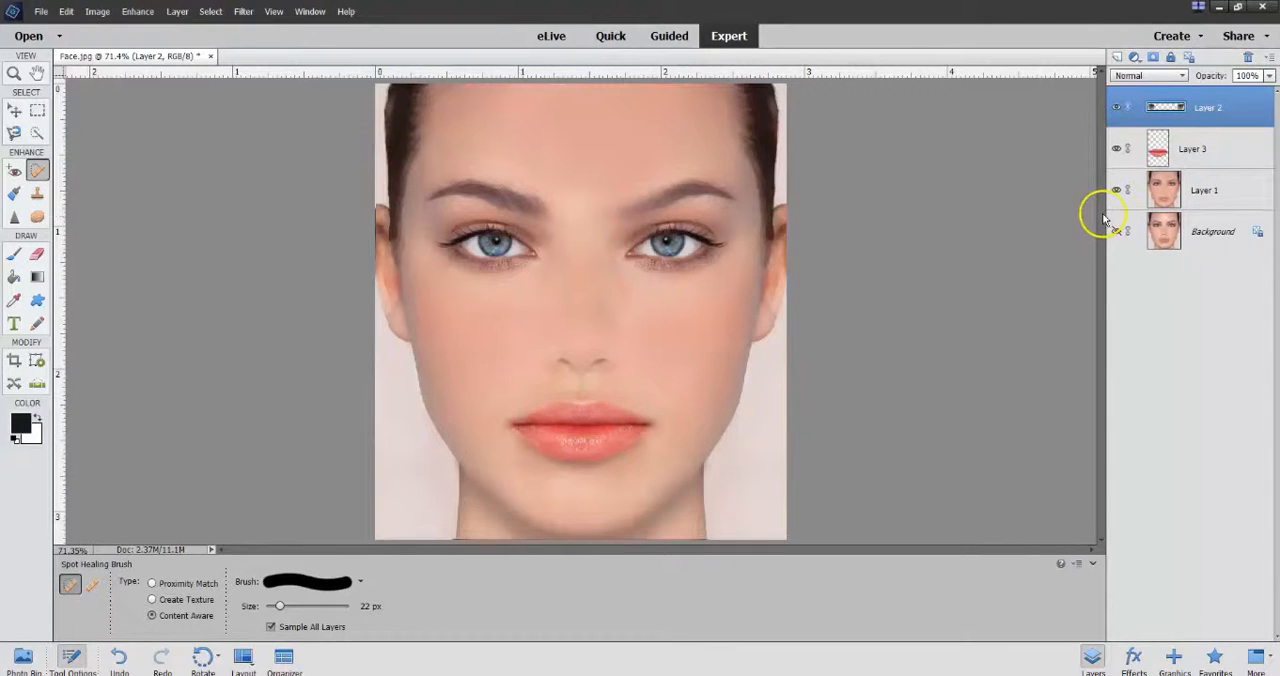
Step: Sample a peach skin tone and paint it along the upper lip on Layer 2 with a 21 px Multiply brush at 23% opacity
{"action": "left_click", "coordinate": [1201, 192]}
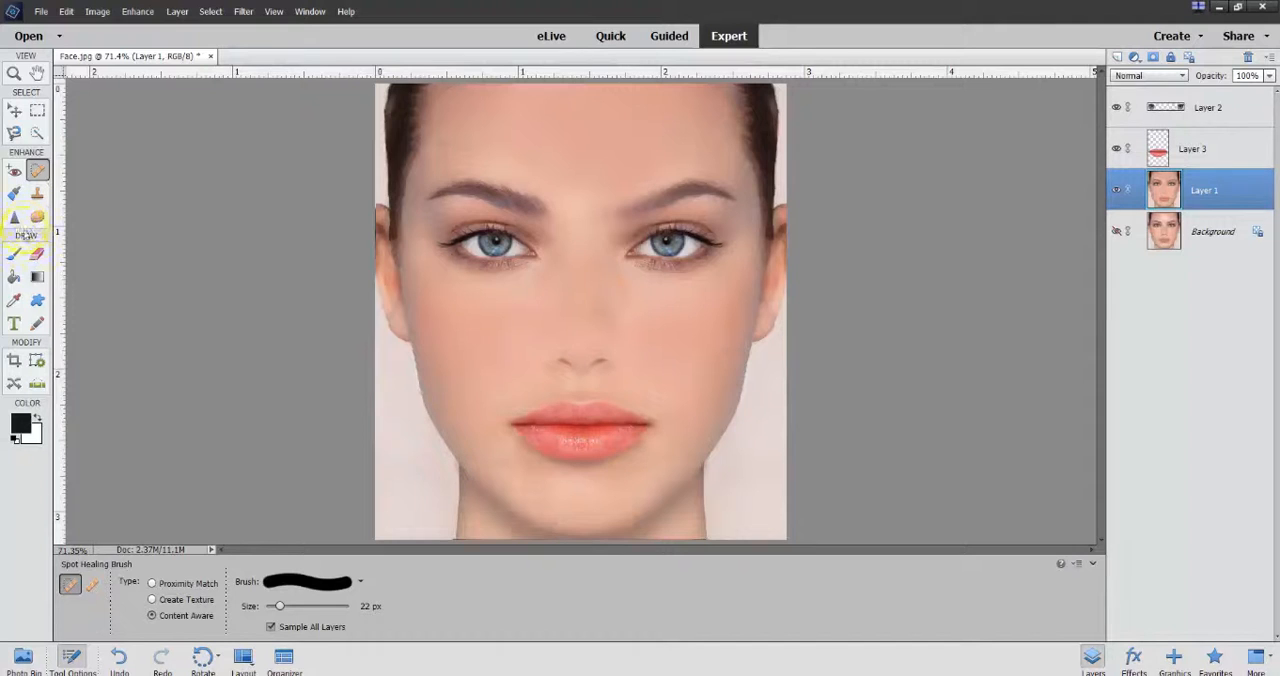
{"action": "left_click", "coordinate": [14, 302]}
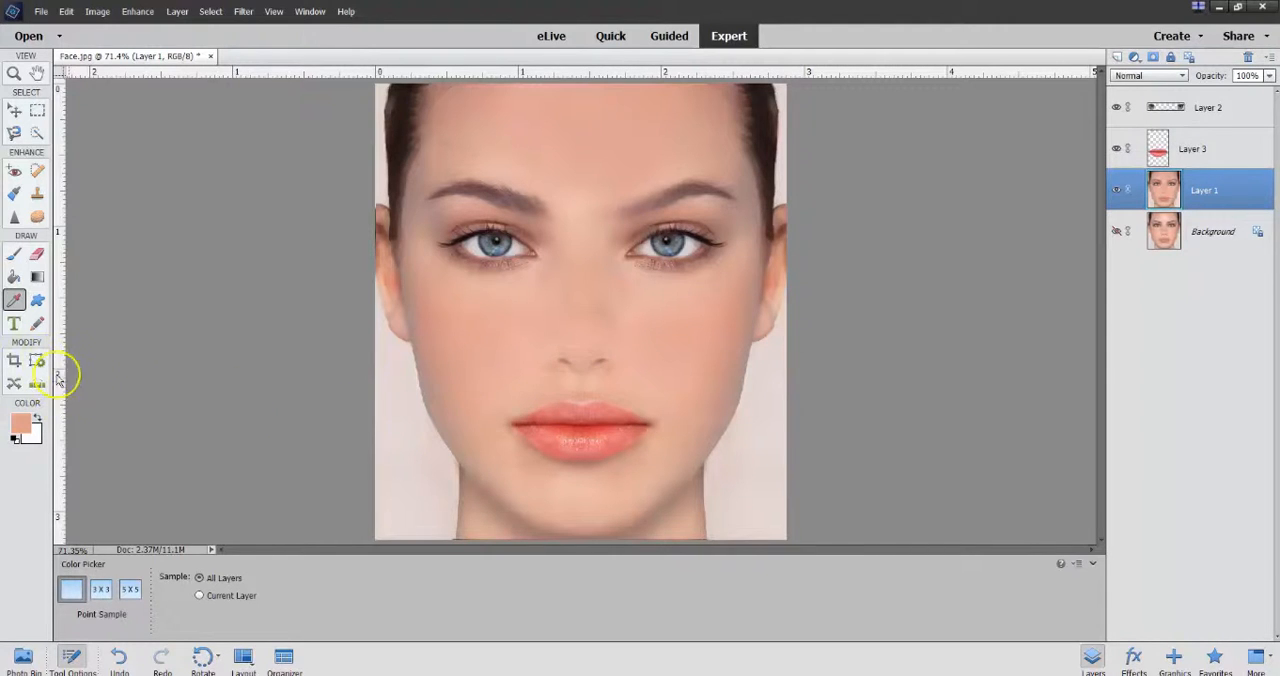
{"action": "left_click", "coordinate": [14, 258]}
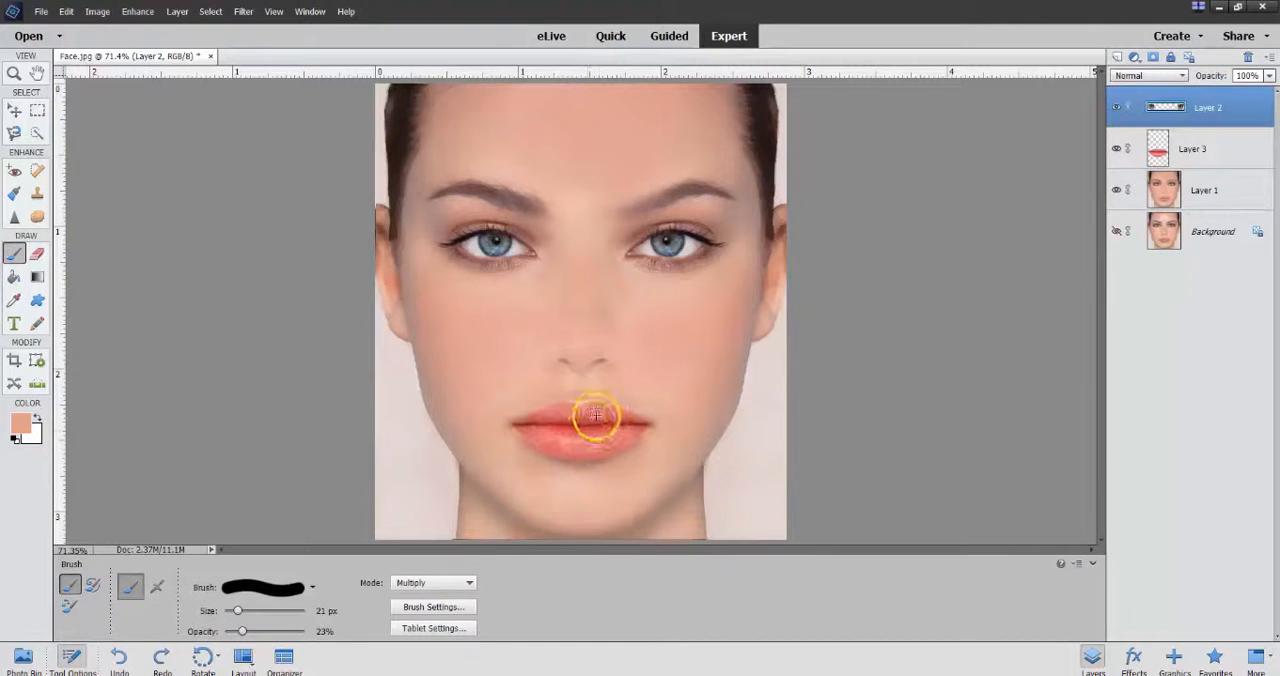
{"action": "left_click_drag", "start_coordinate": [597, 407], "coordinate": [572, 405]}
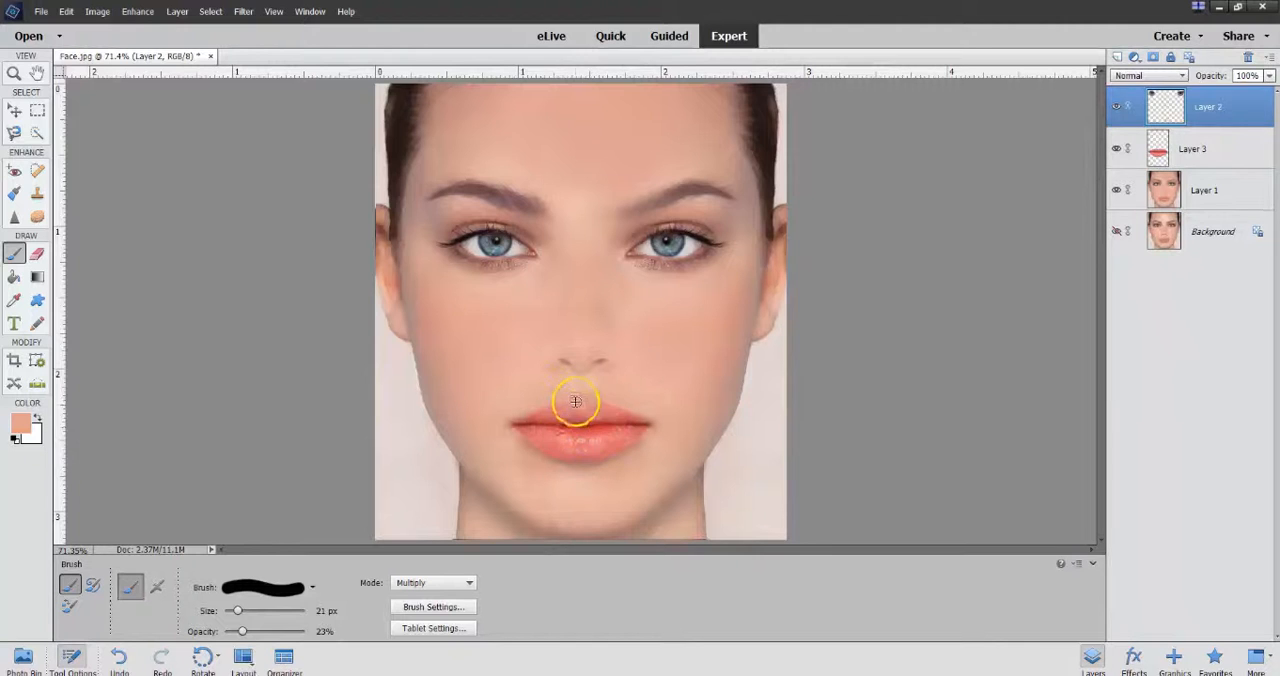
{"action": "left_click_drag", "start_coordinate": [589, 408], "coordinate": [527, 419]}
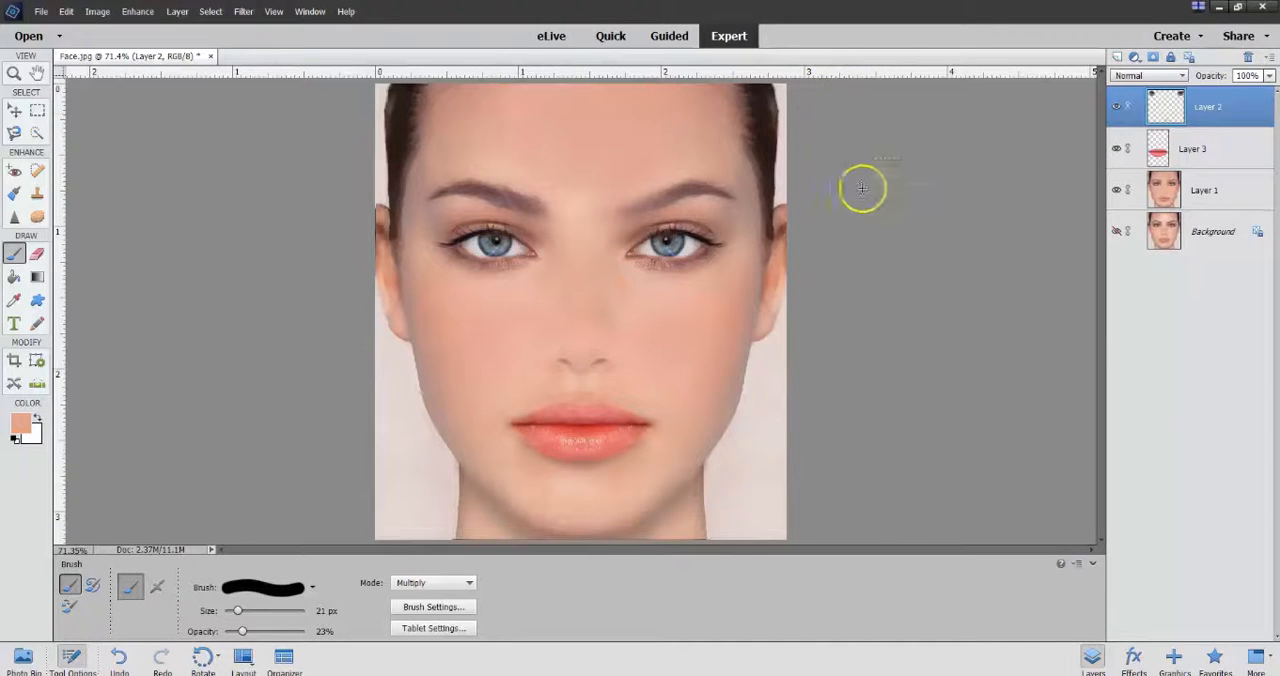
Step: Compare the layer contents by toggling visibility, leaving only Layer 1 and the Background shown
{"action": "left_click", "coordinate": [1118, 234]}
{"action": "left_click", "coordinate": [1118, 190]}
{"action": "left_click", "coordinate": [1117, 148]}
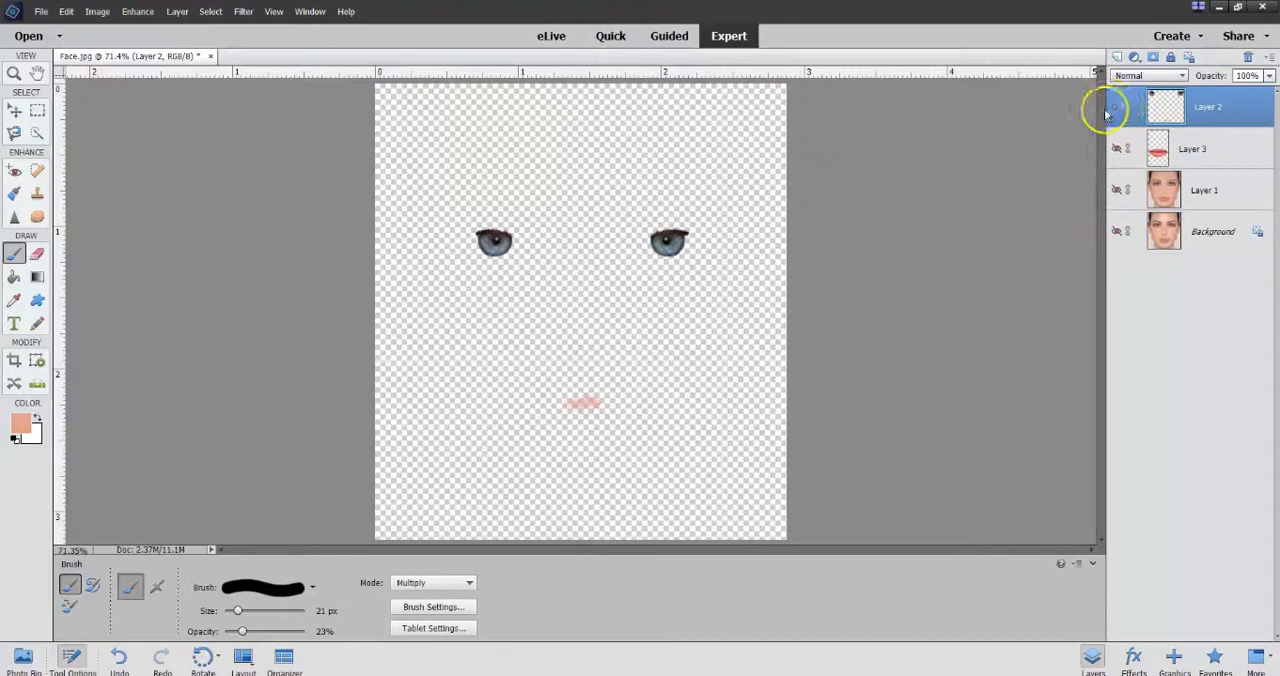
{"action": "left_click", "coordinate": [1116, 106]}
{"action": "left_click", "coordinate": [1117, 233]}
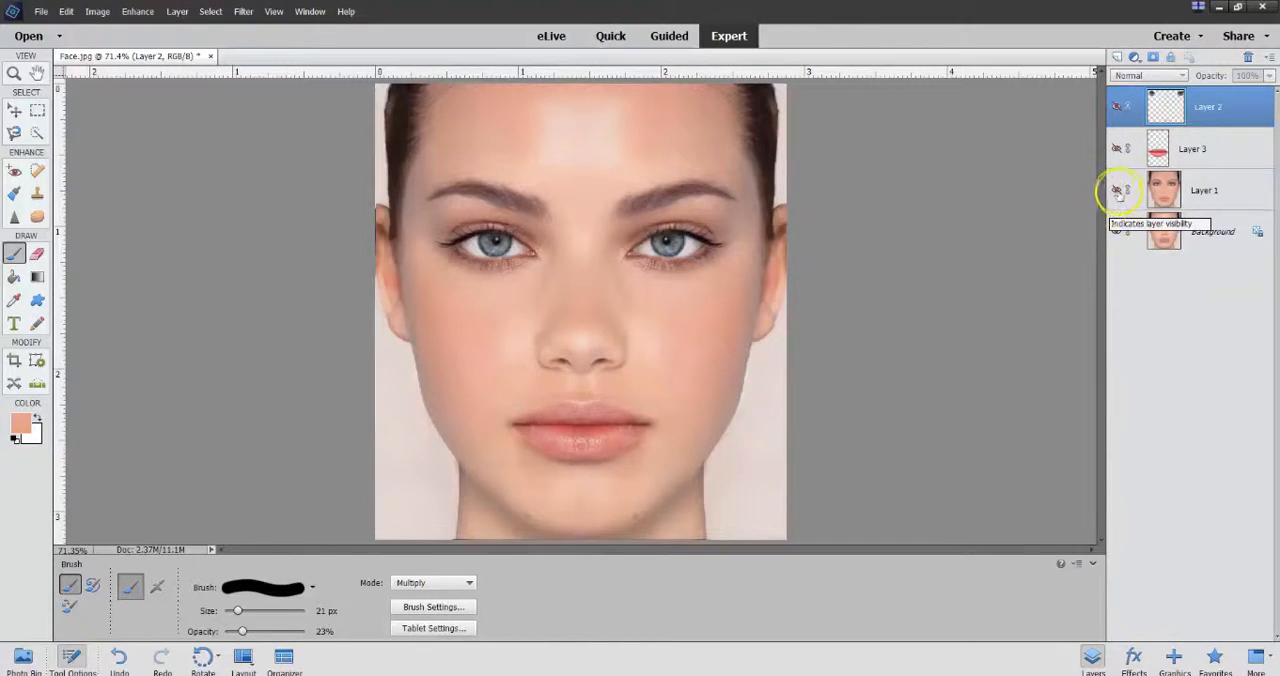
{"action": "left_click", "coordinate": [1118, 190]}
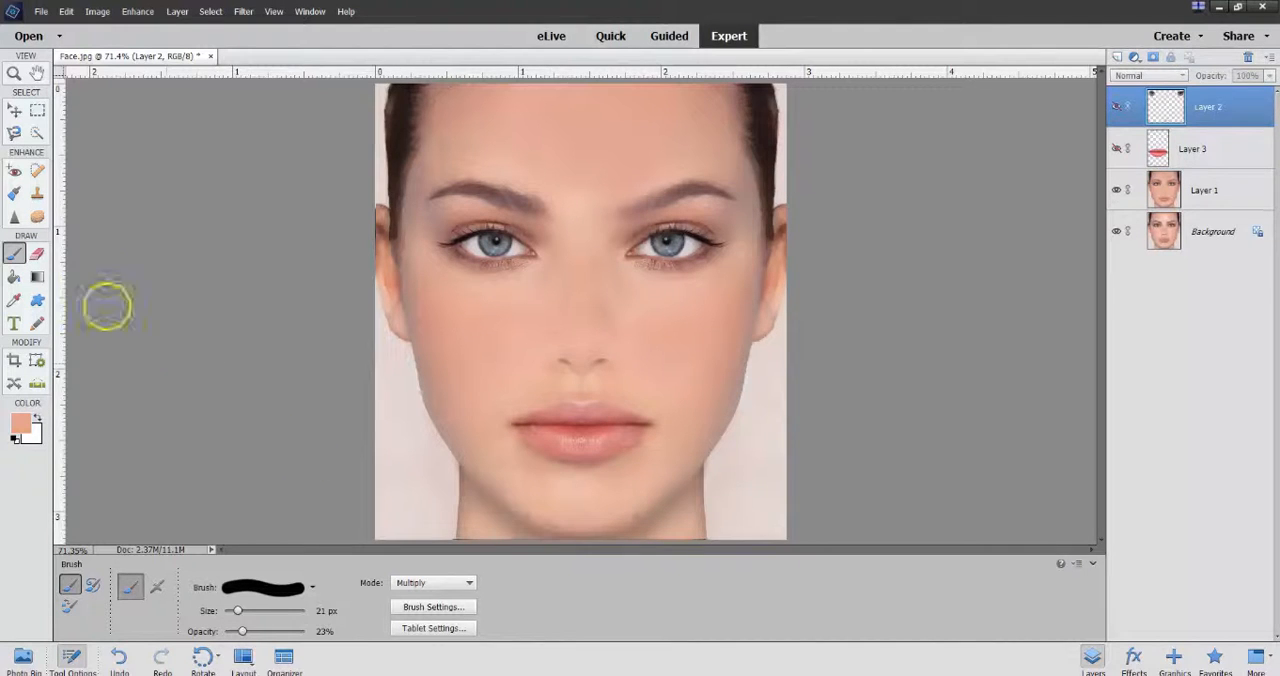
Step: Make Layer 1 the active layer for Spot Healing Brush work on the chin at 22 px, keeping Layer 2 hidden
{"action": "left_click", "coordinate": [37, 171]}
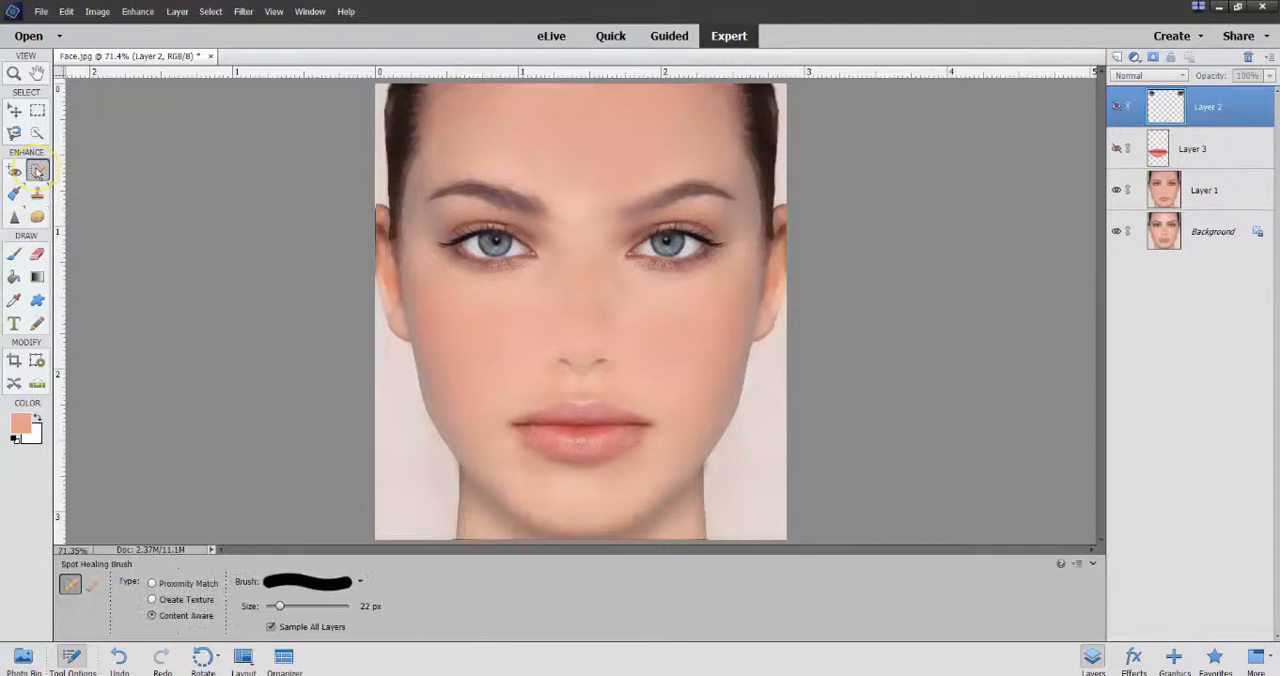
{"action": "left_click", "coordinate": [530, 518]}
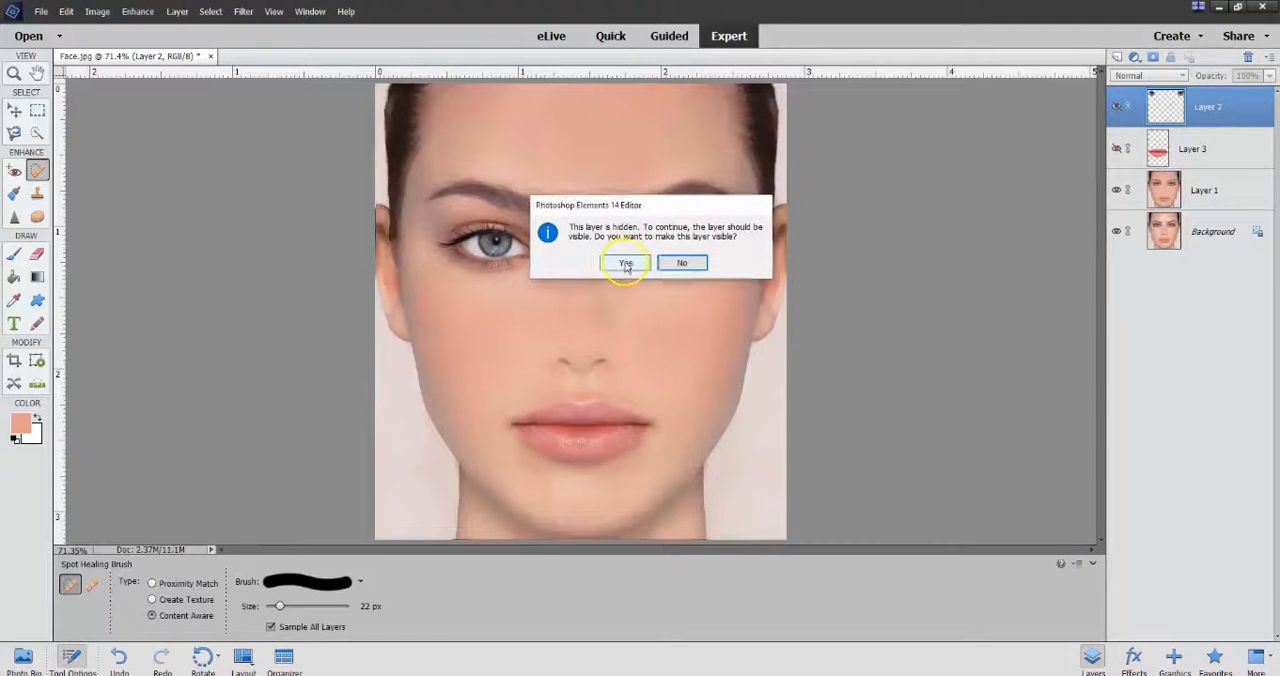
{"action": "left_click", "coordinate": [683, 264]}
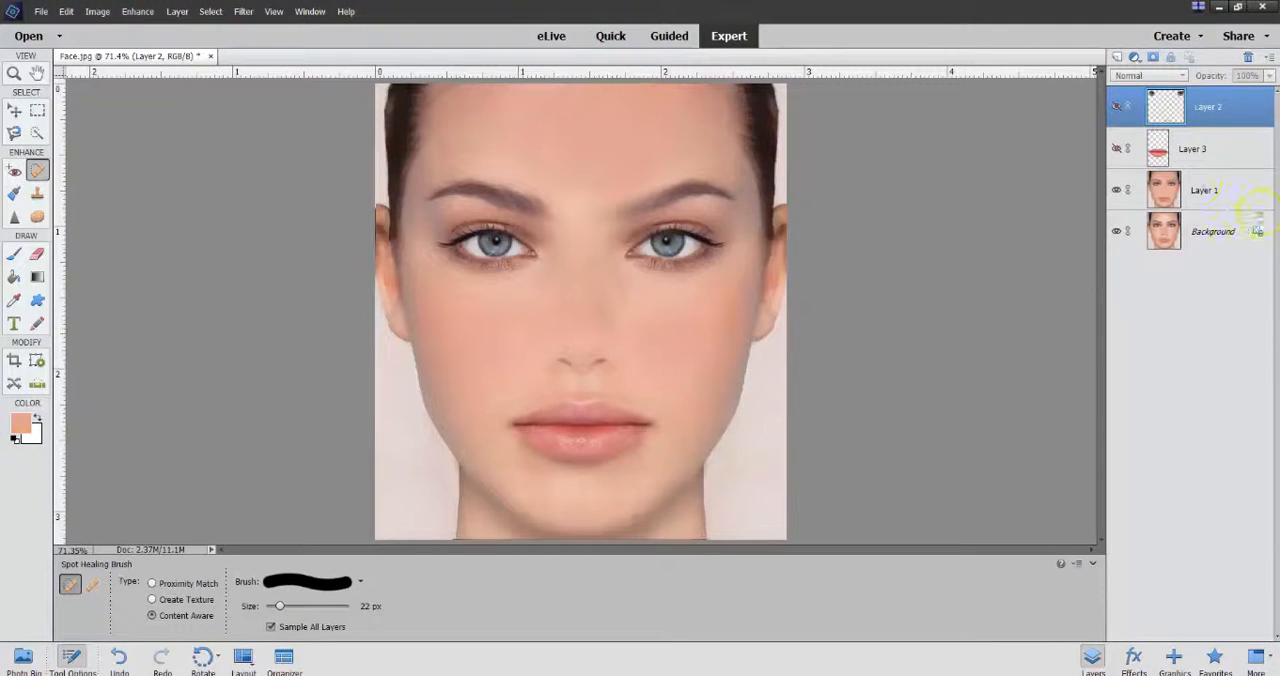
{"action": "left_click", "coordinate": [1204, 192]}
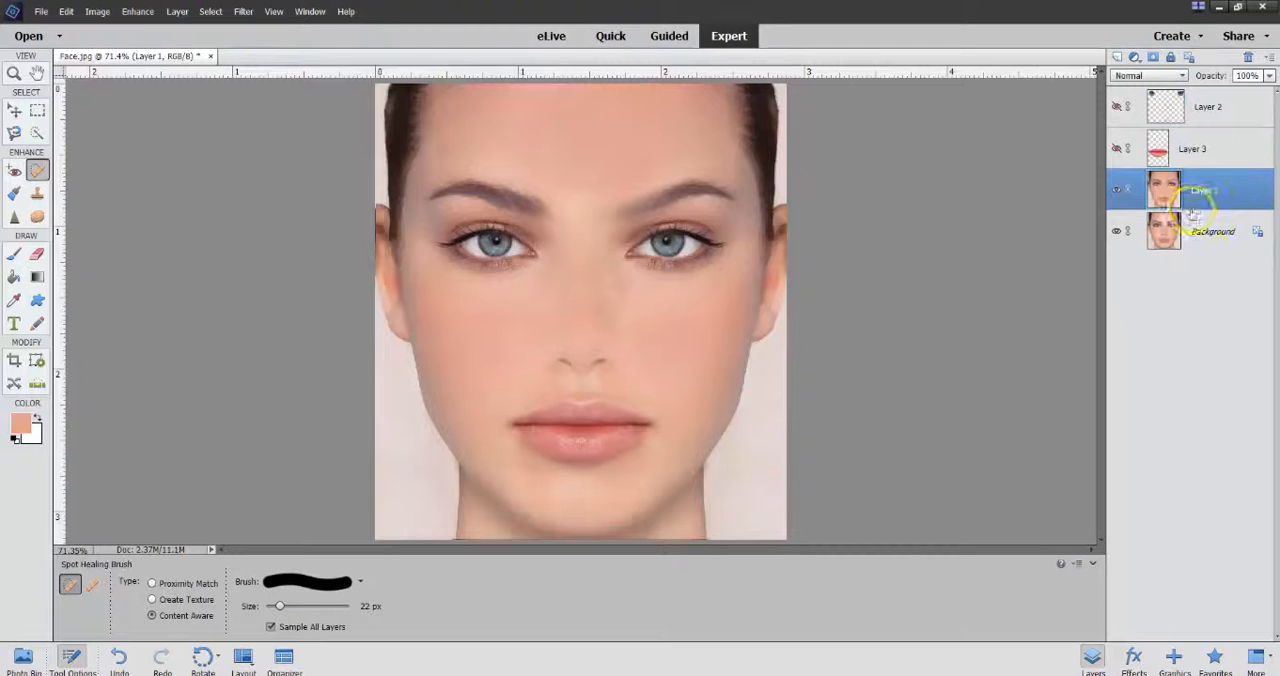